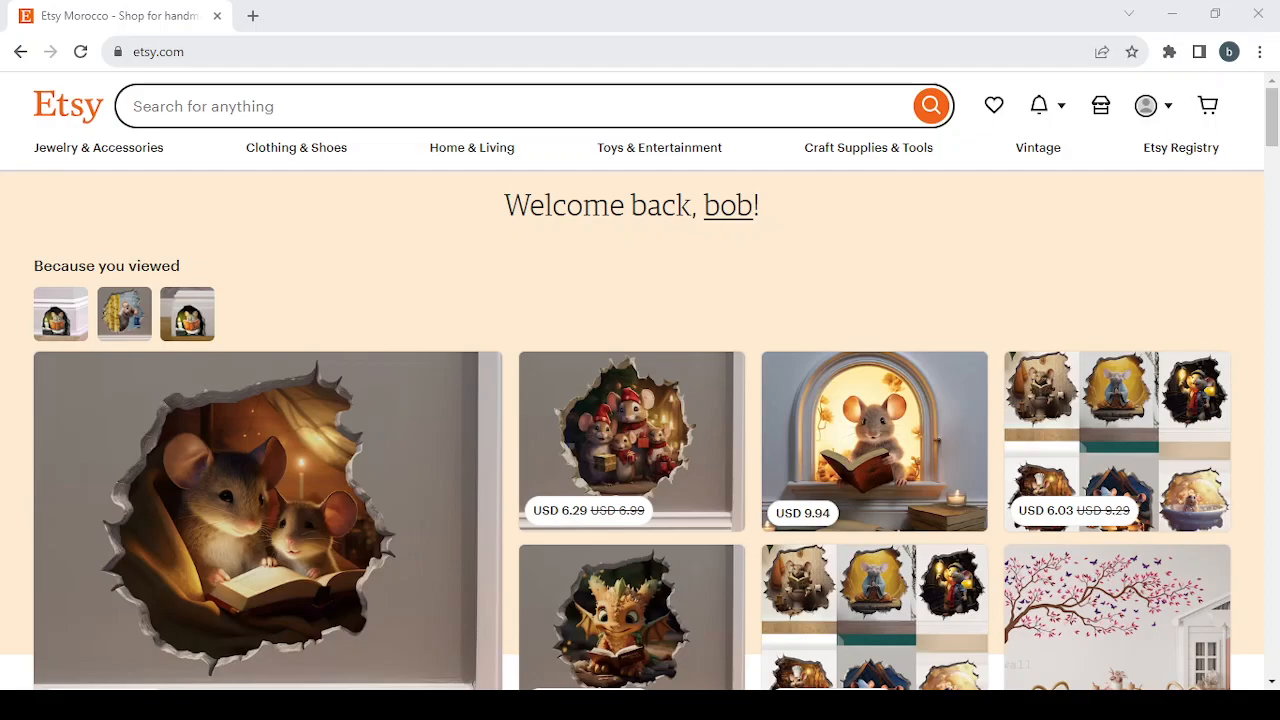
- Open the seller's shop setup from the home page and go to its Shop preferences stage
scroll(577, 476, "down", 4)
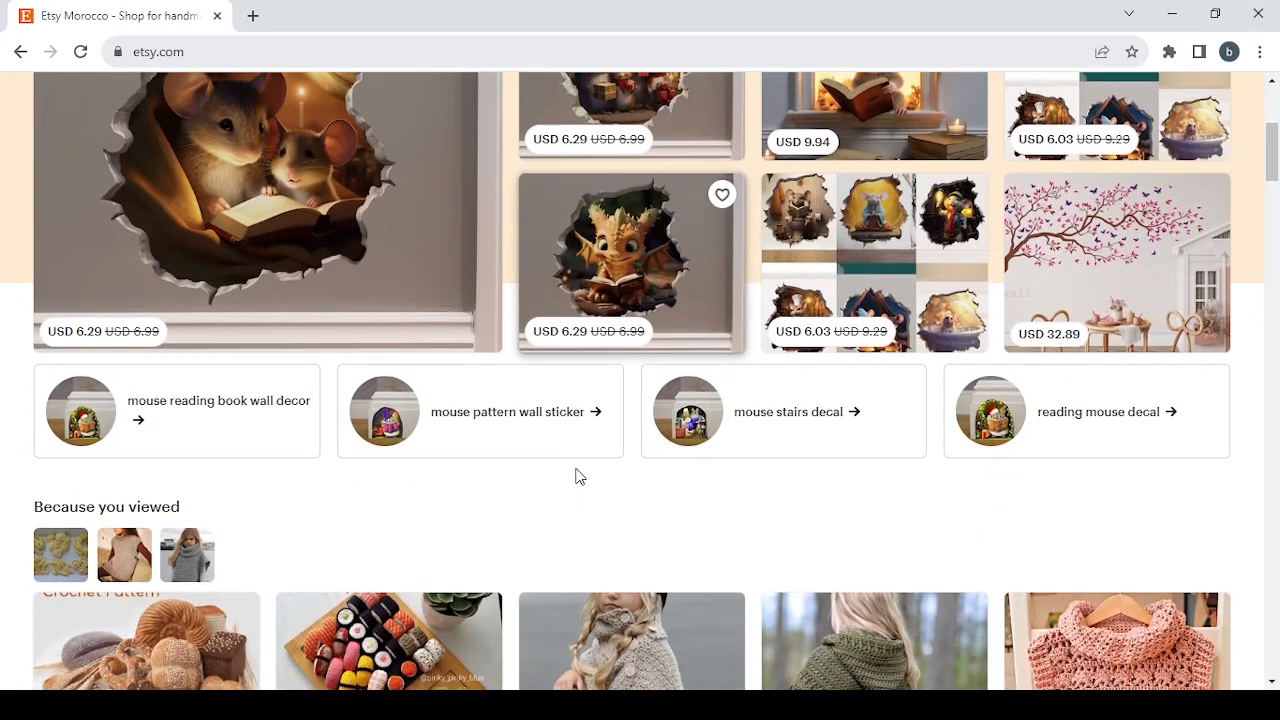
scroll(577, 476, "down", 1)
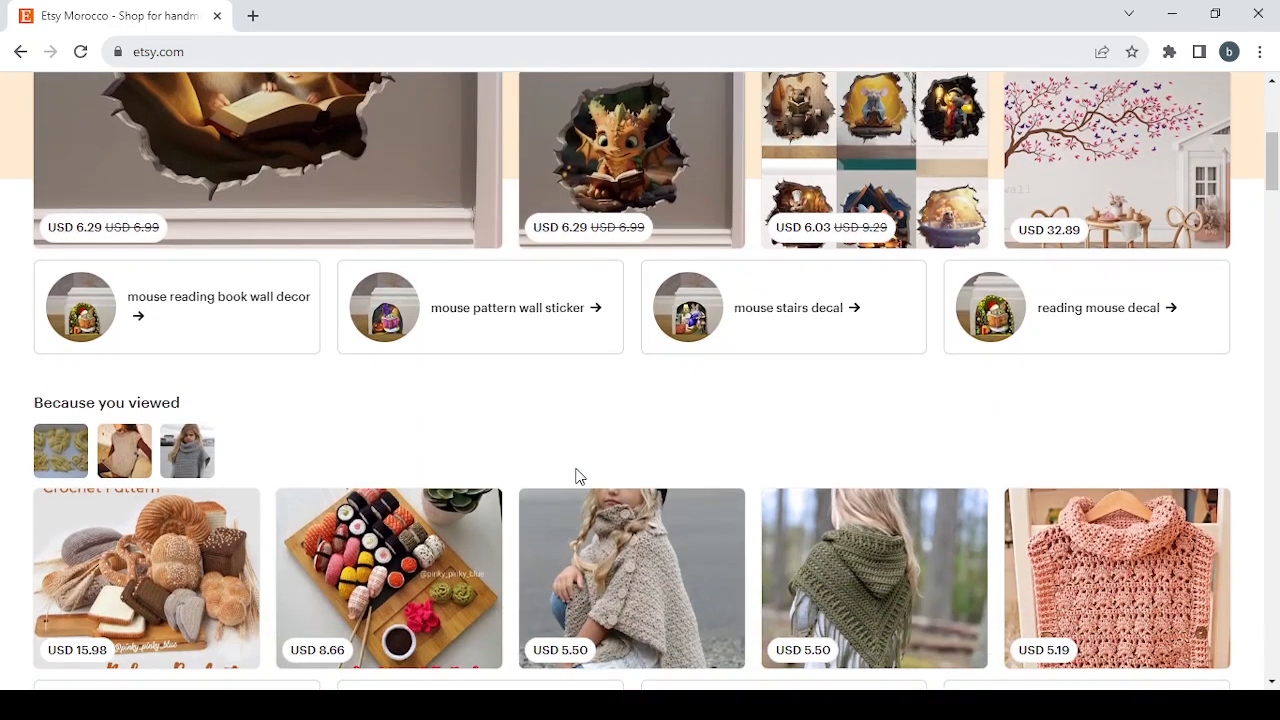
scroll(577, 476, "up", 6)
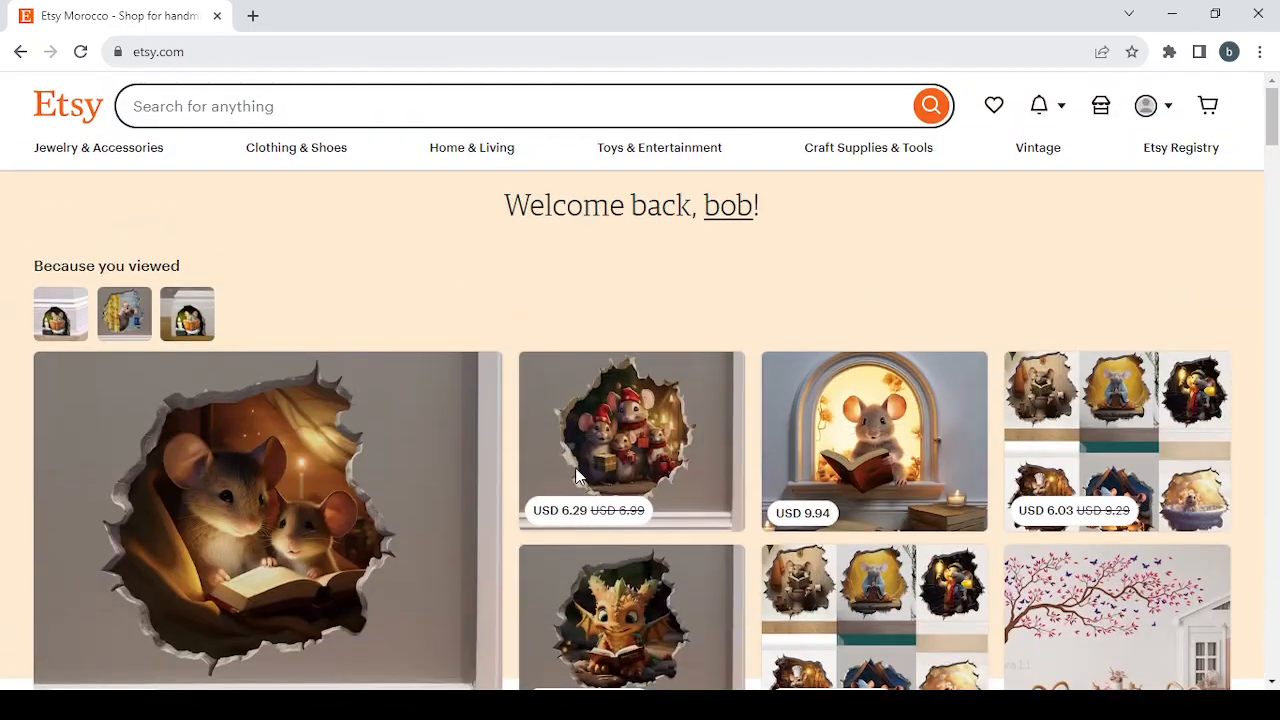
left_click(1103, 112)
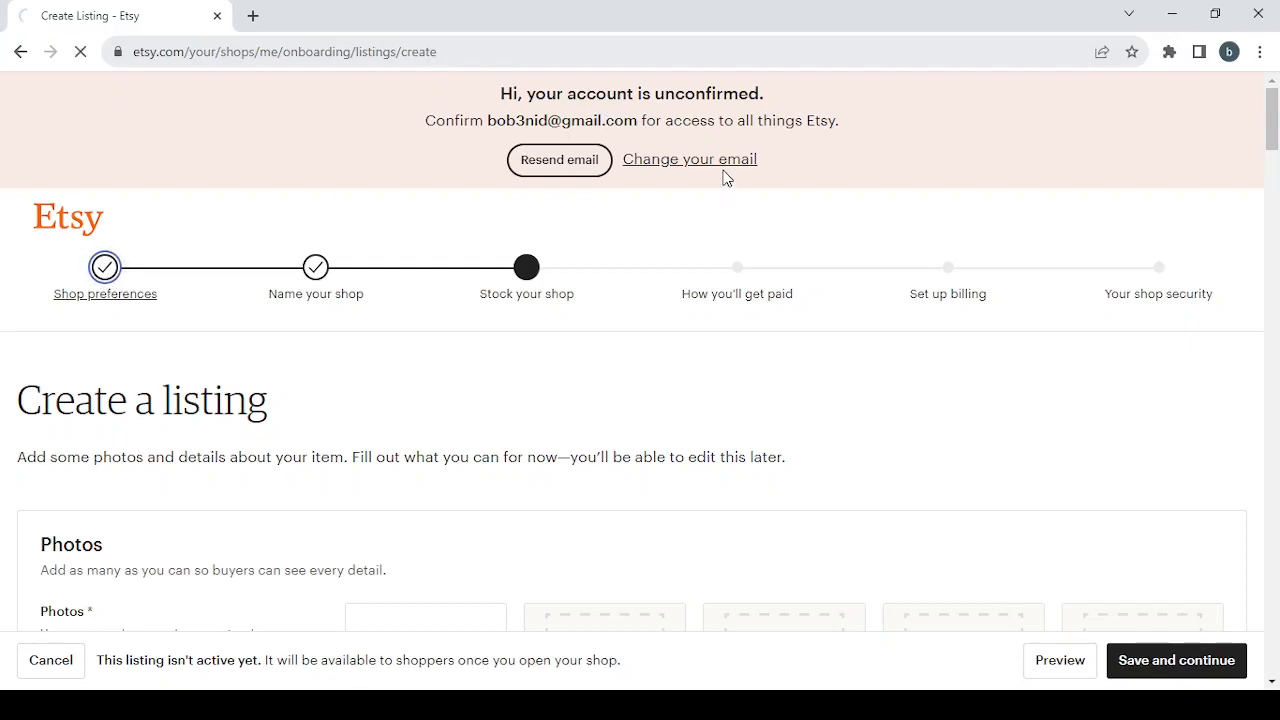
- Set the shop currency to United States Dollar and save the shop preferences
scroll(413, 541, "down", 1)
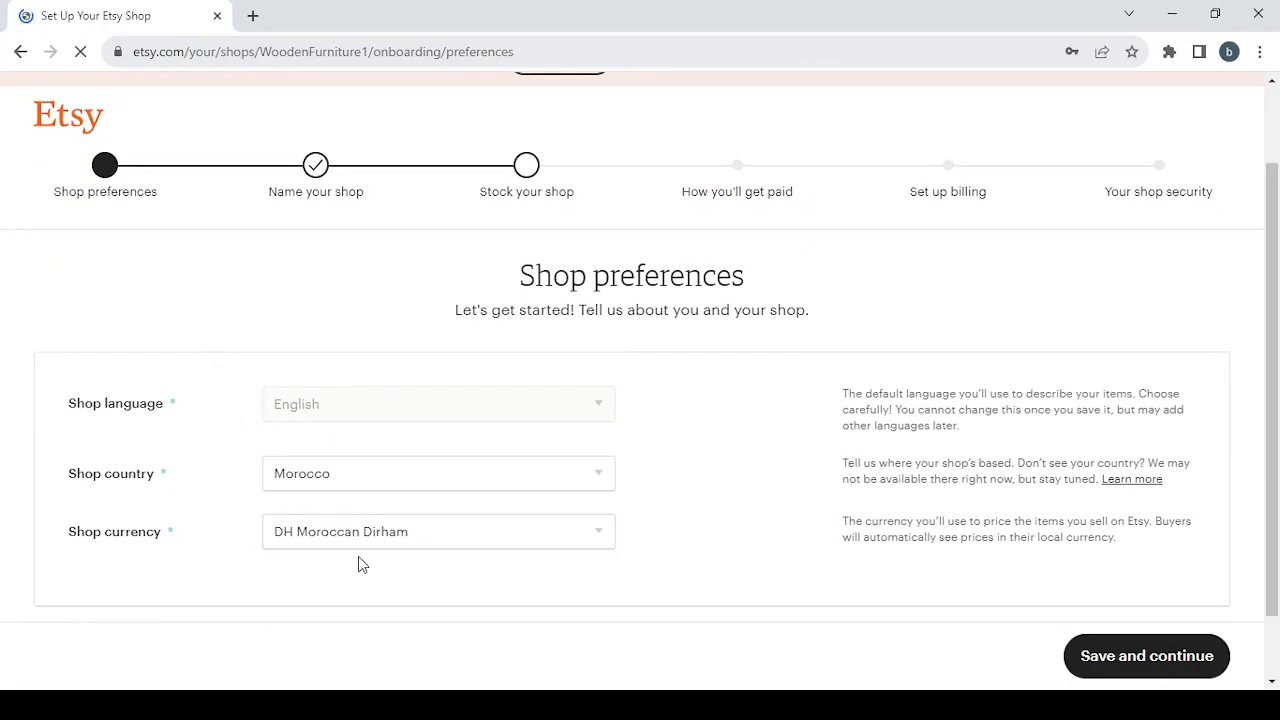
left_click(463, 533)
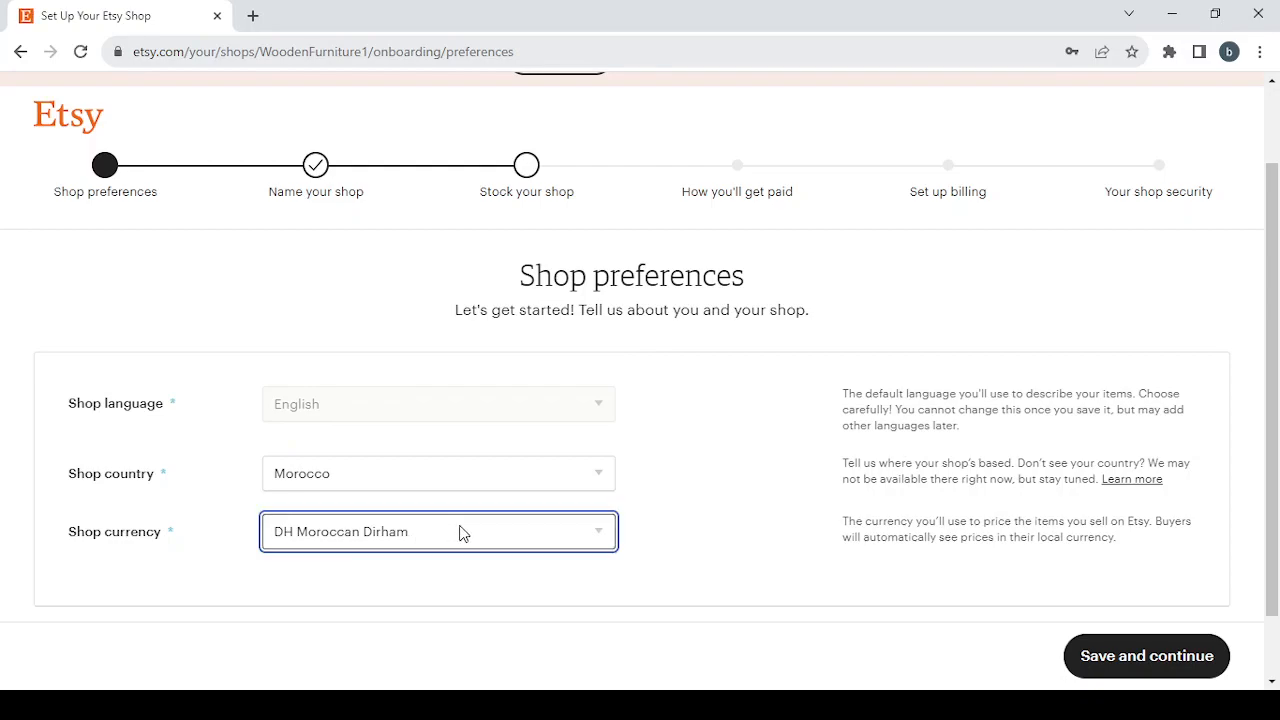
left_click(430, 205)
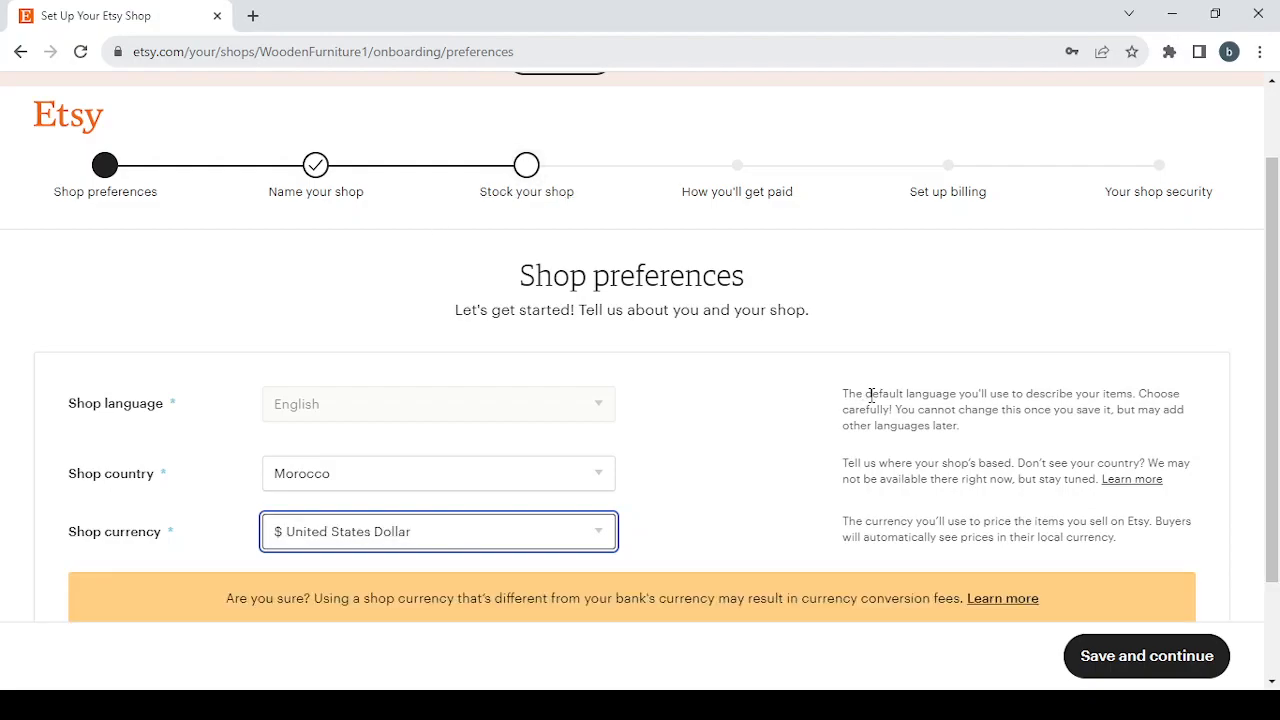
left_click(1177, 657)
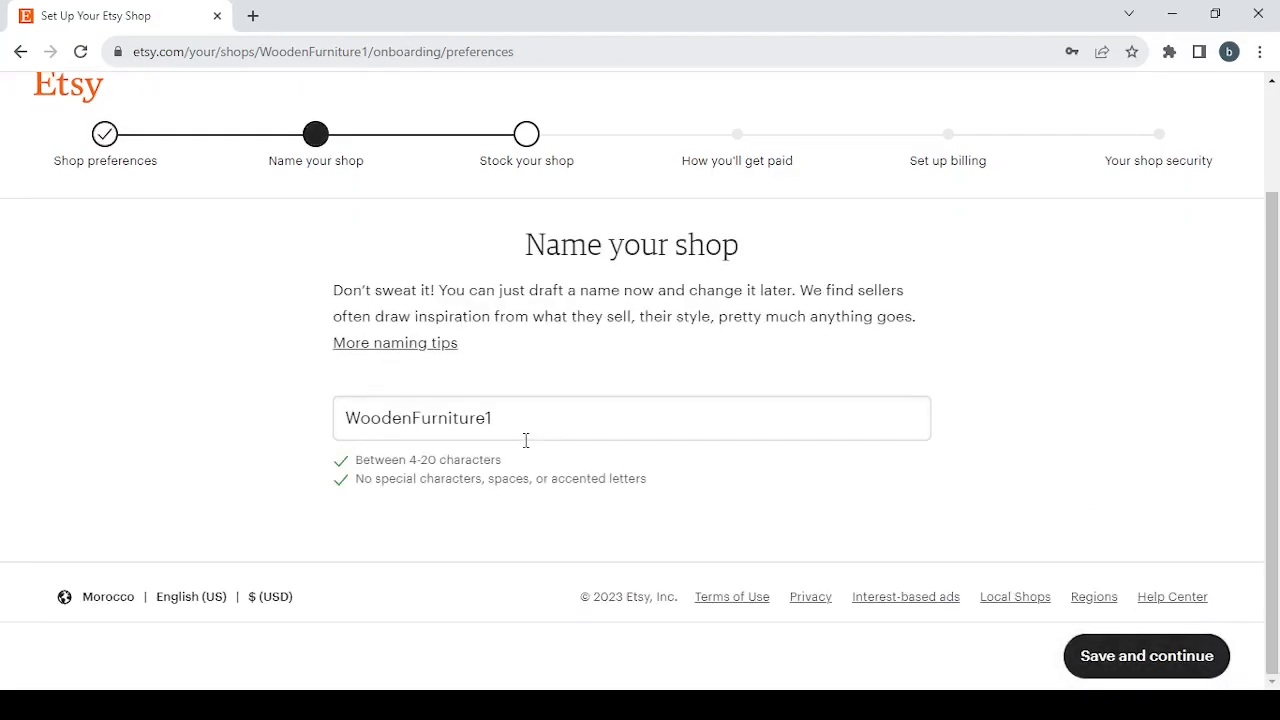
- Replace the existing shop name with ReusableWaterBottles, written without spaces
left_click_drag(515, 417, 345, 417)
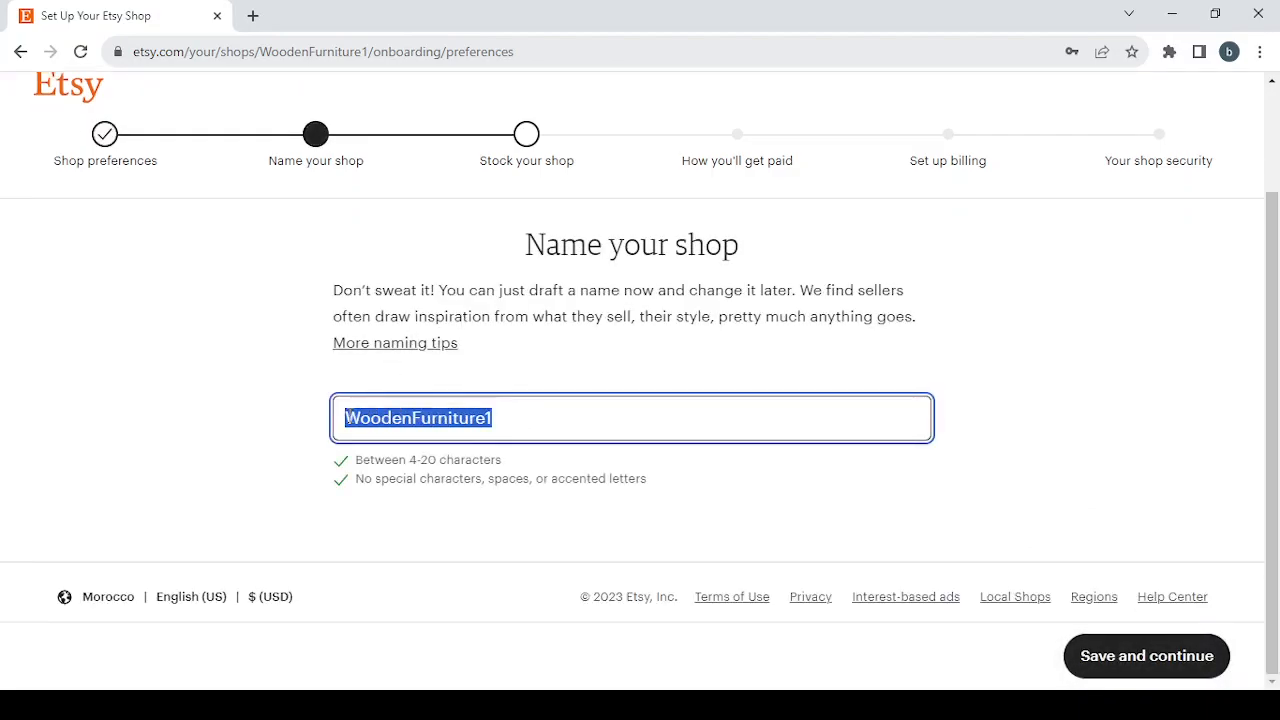
key("BackSpace")
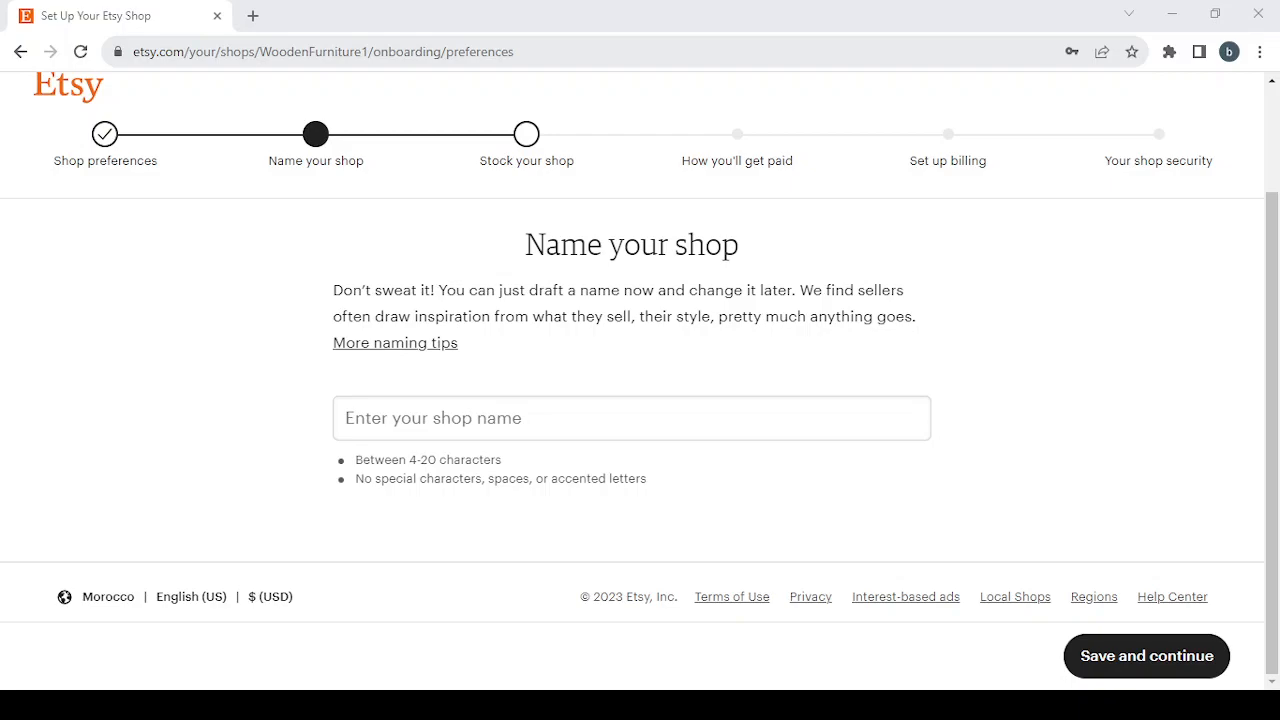
left_click(463, 432)
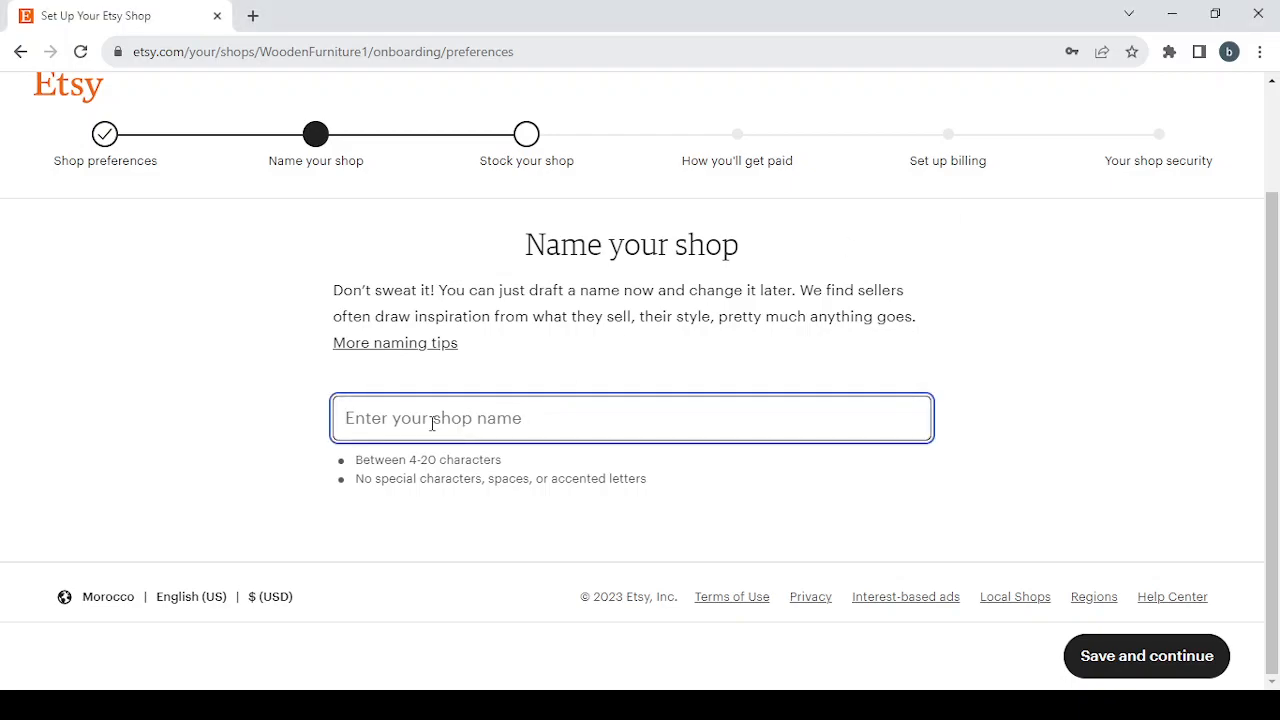
type("Reusable Water Bottles")
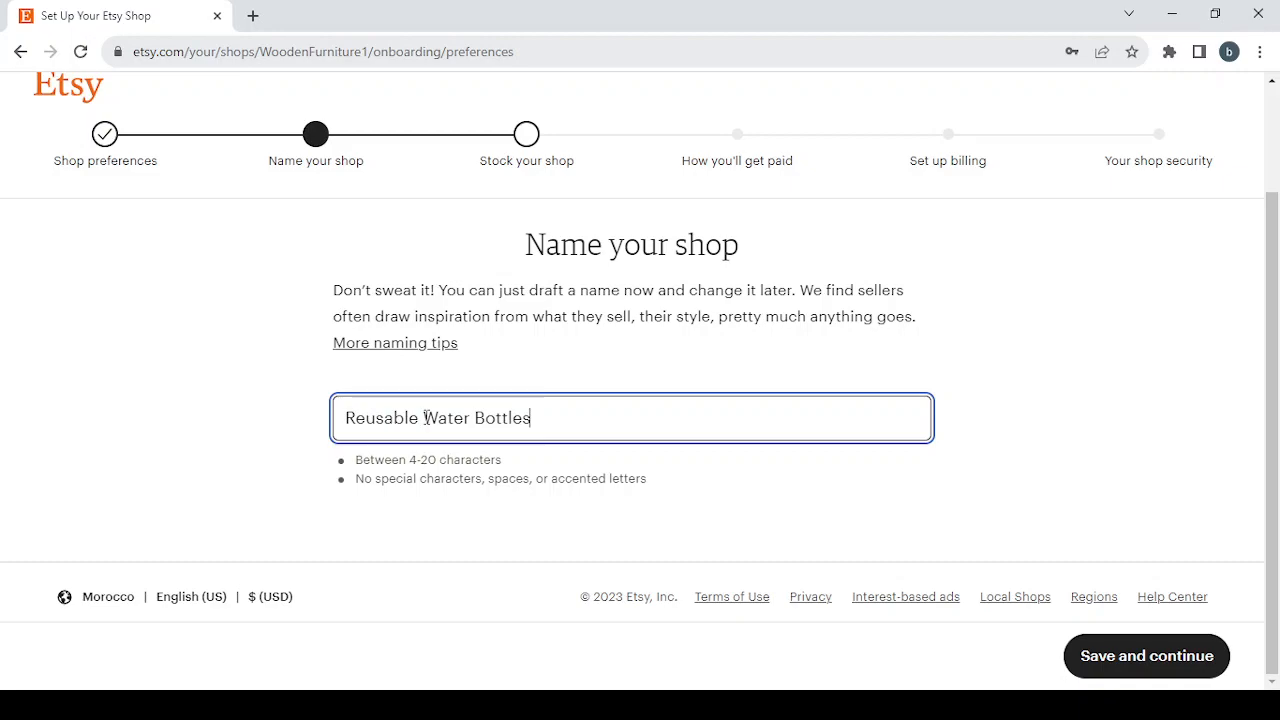
left_click(424, 418)
key("BackSpace")
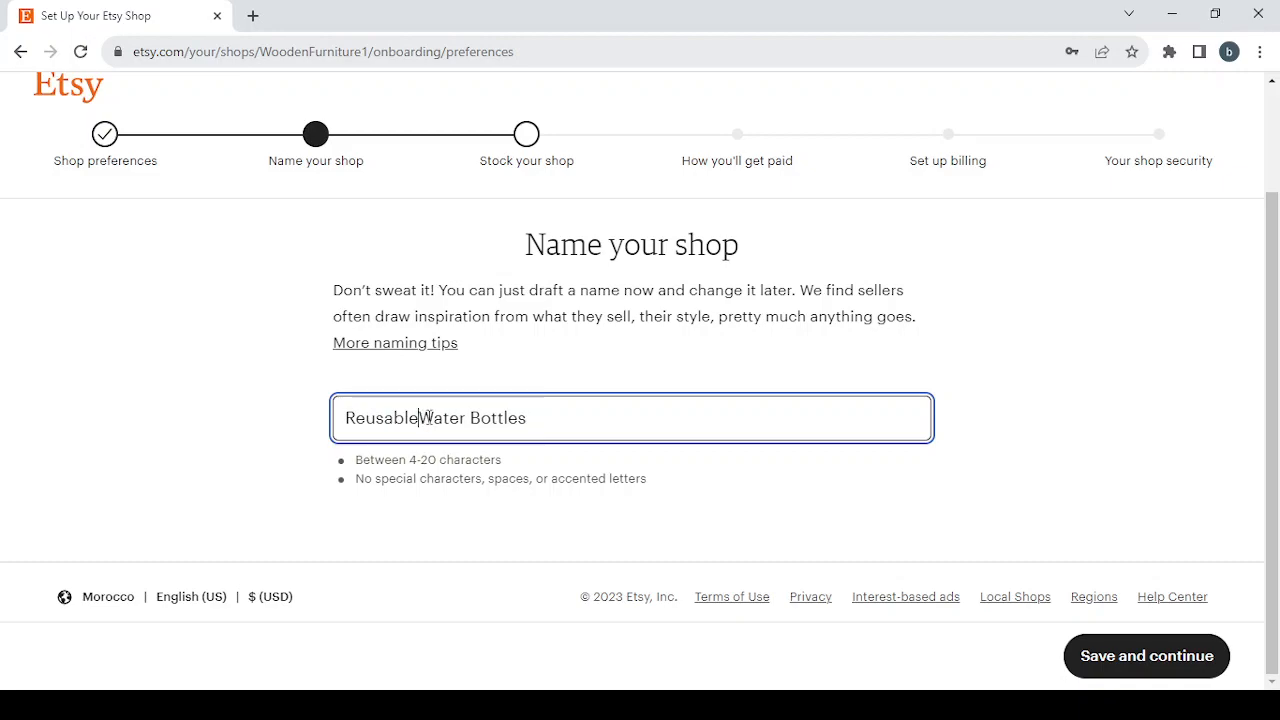
left_click(471, 418)
key("BackSpace")
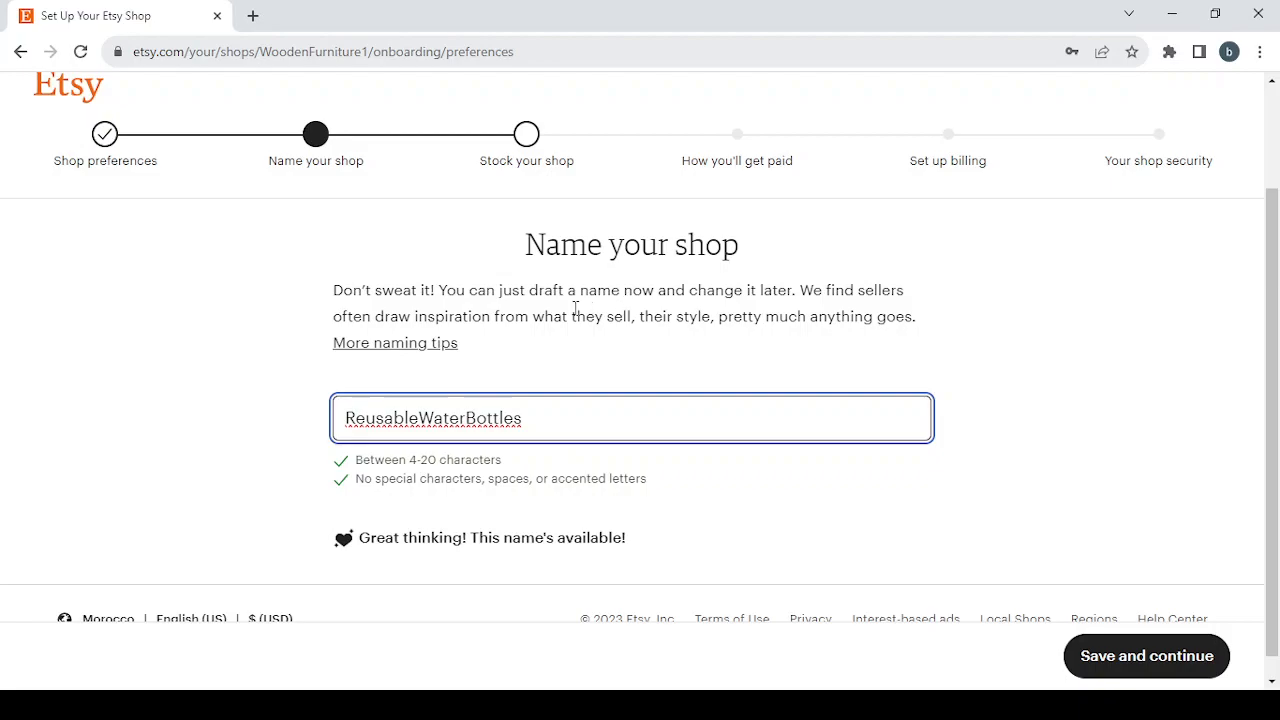
- Open and close the shop naming tips article, and save the shop name to continue to stocking the shop
left_click(402, 344)
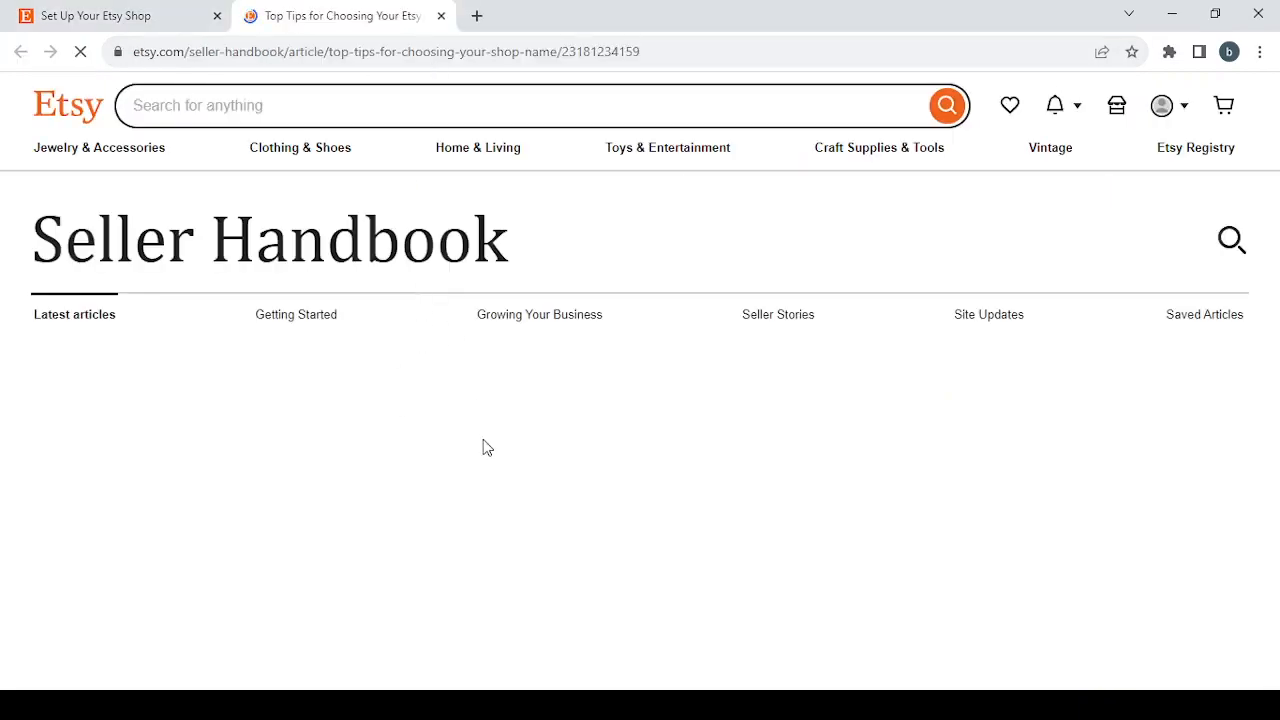
left_click(440, 16)
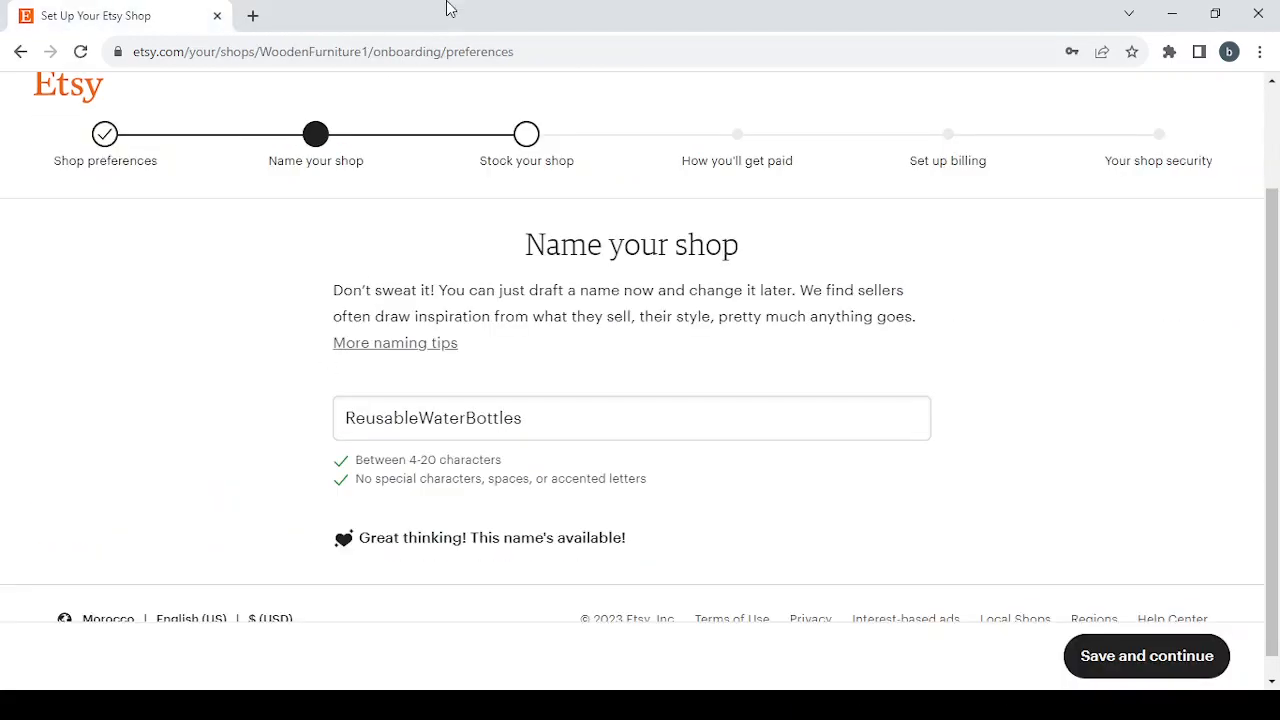
left_click(1158, 654)
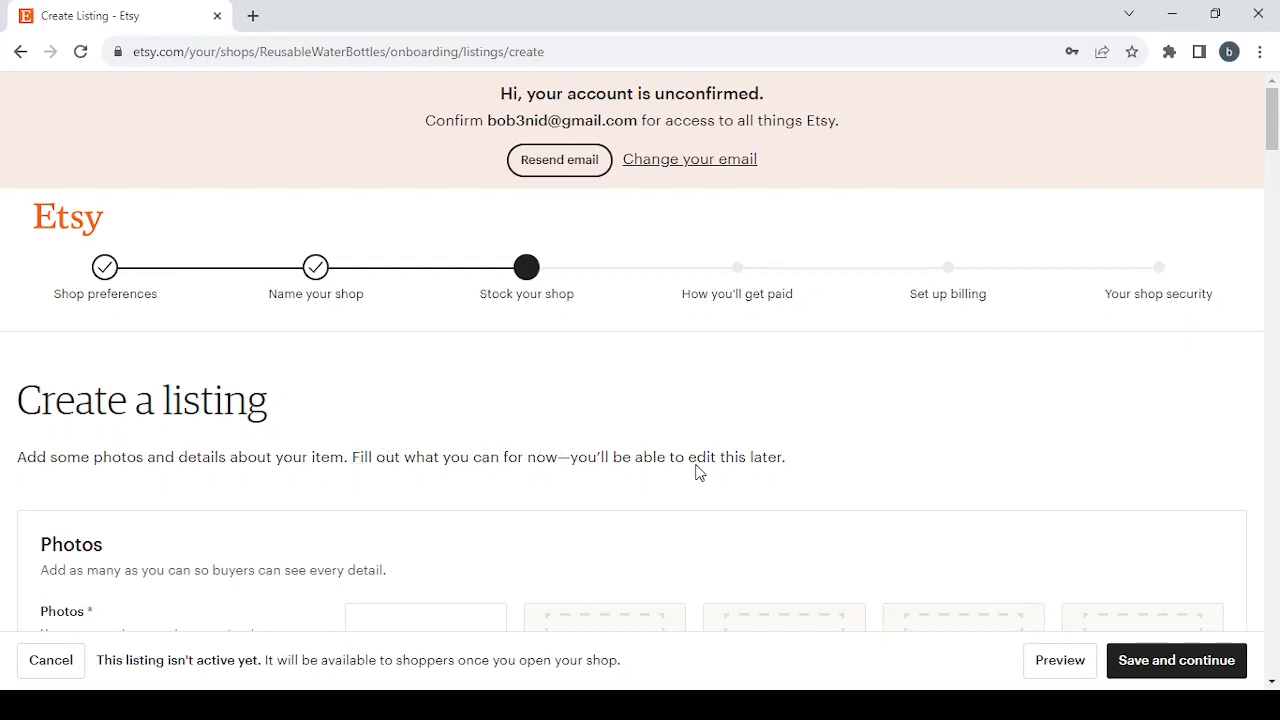
- Try to save the blank listing and review its flagged Photos, Inventory, Listing details and Shipping sections
scroll(614, 456, "down", 3)
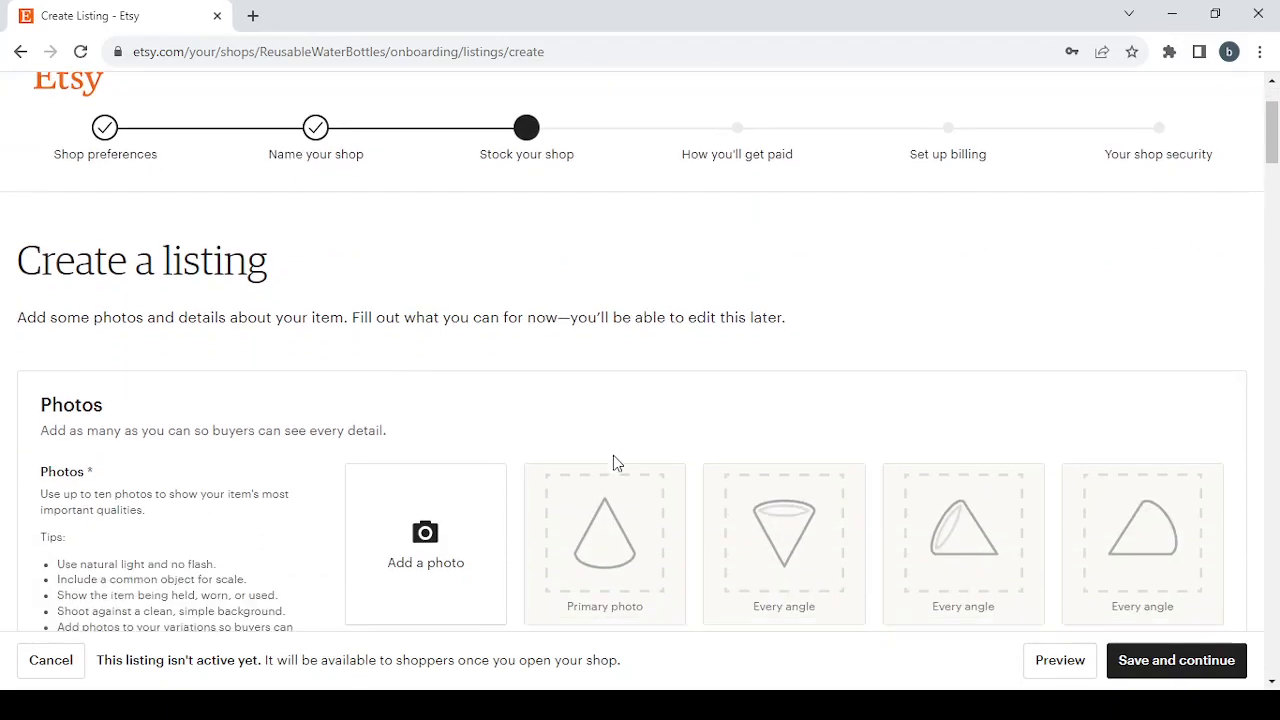
scroll(614, 460, "up", 3)
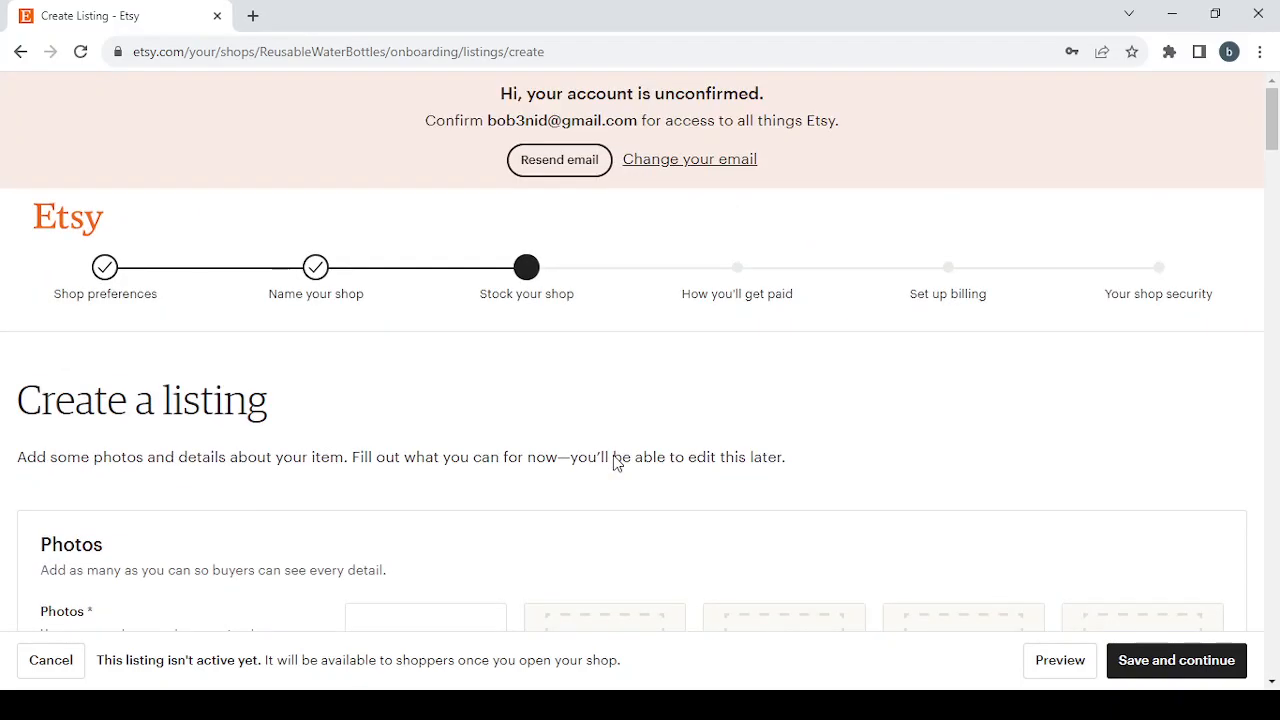
left_click(1186, 664)
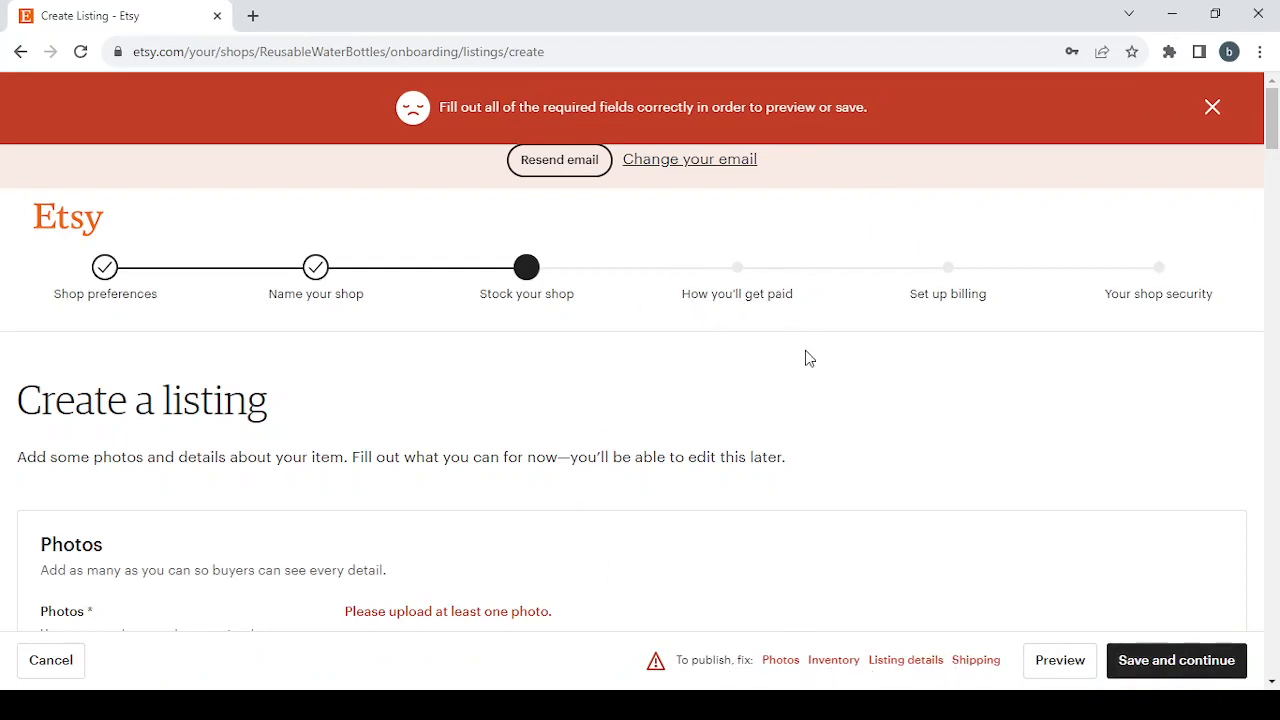
left_click(781, 660)
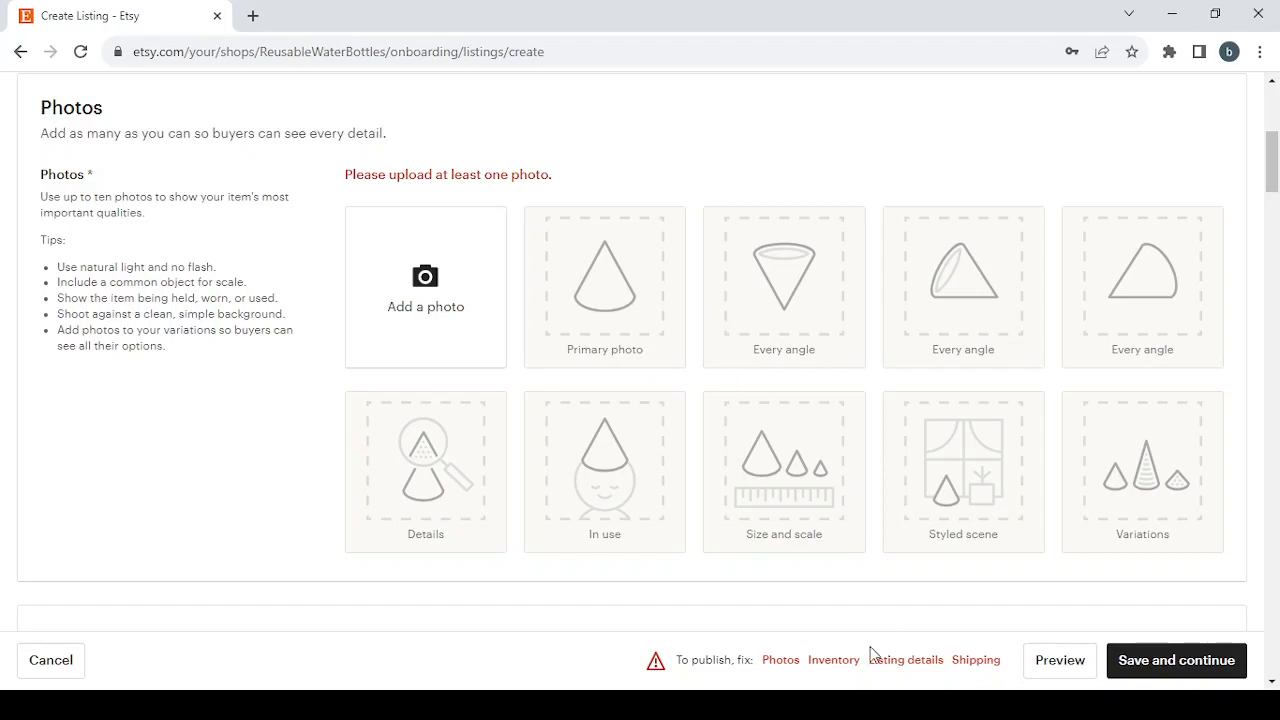
left_click(843, 666)
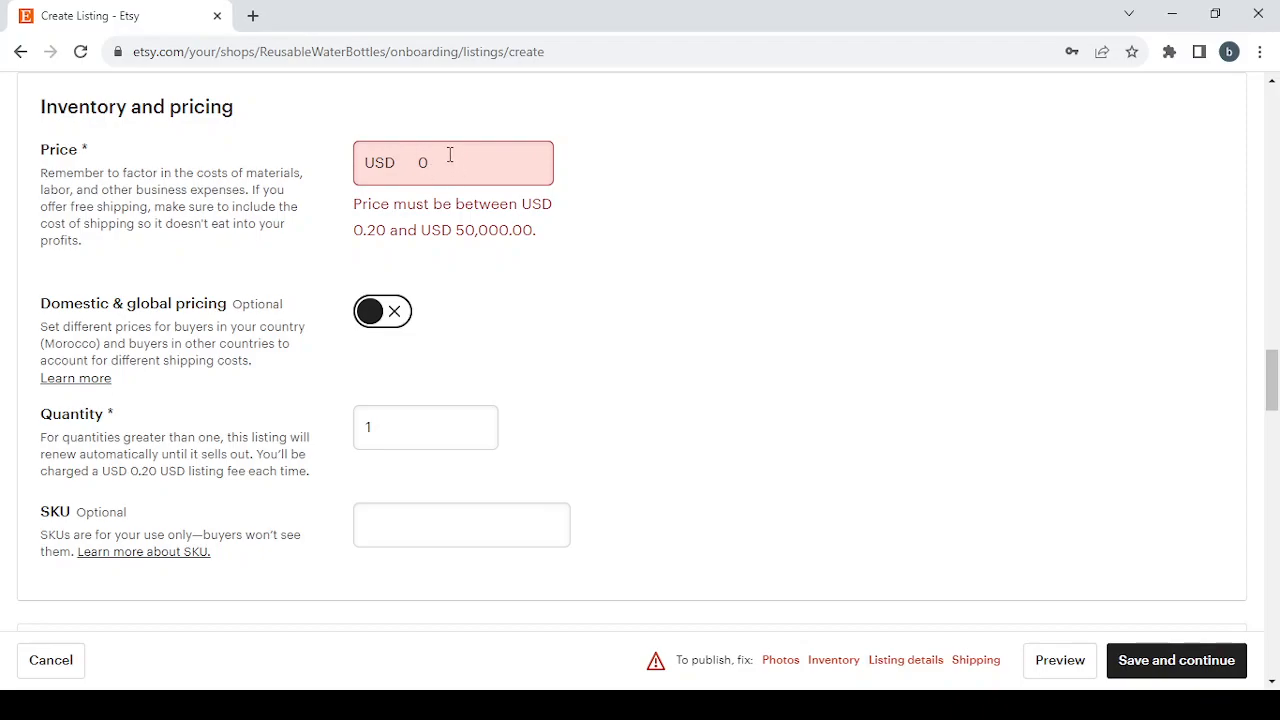
left_click(903, 662)
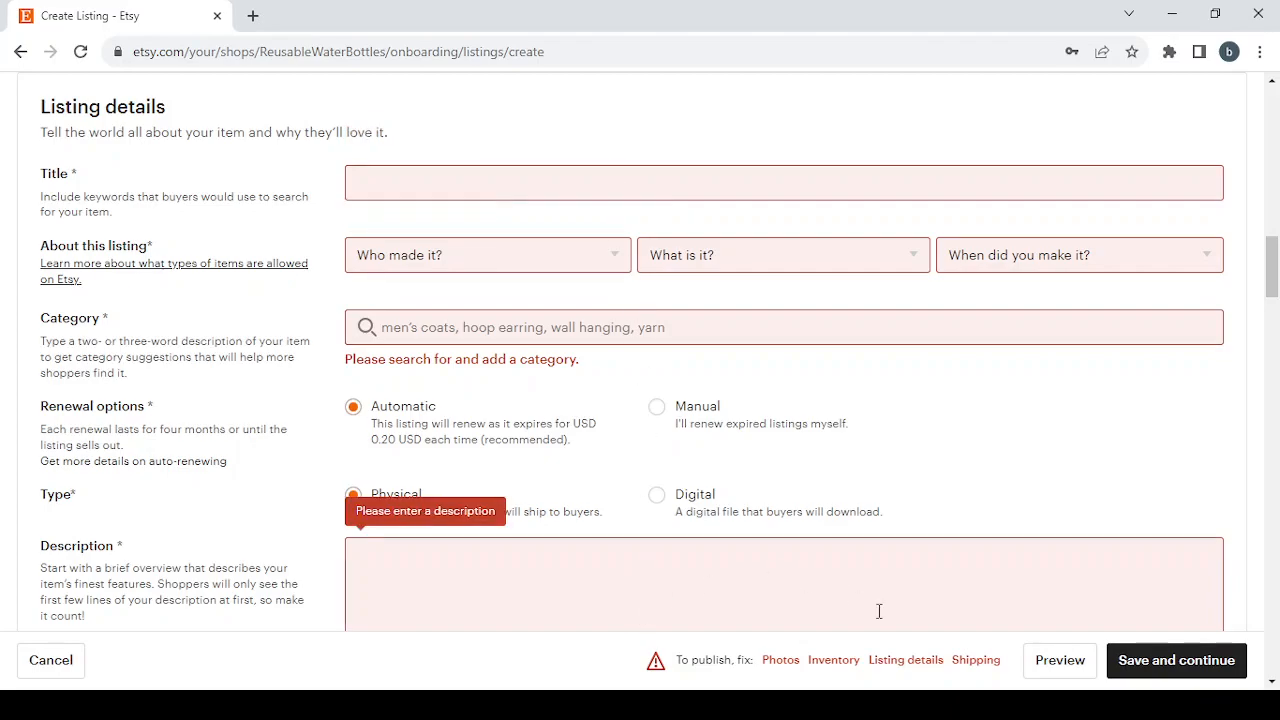
left_click(976, 662)
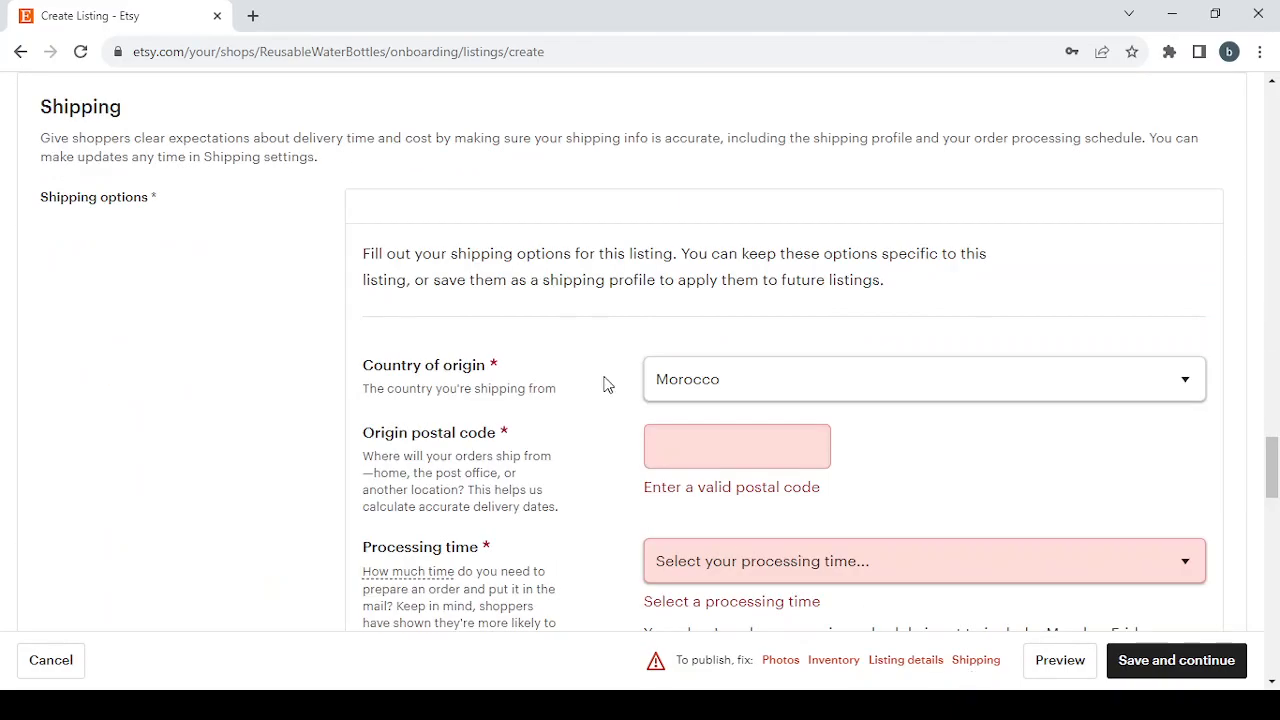
scroll(607, 385, "down", 5)
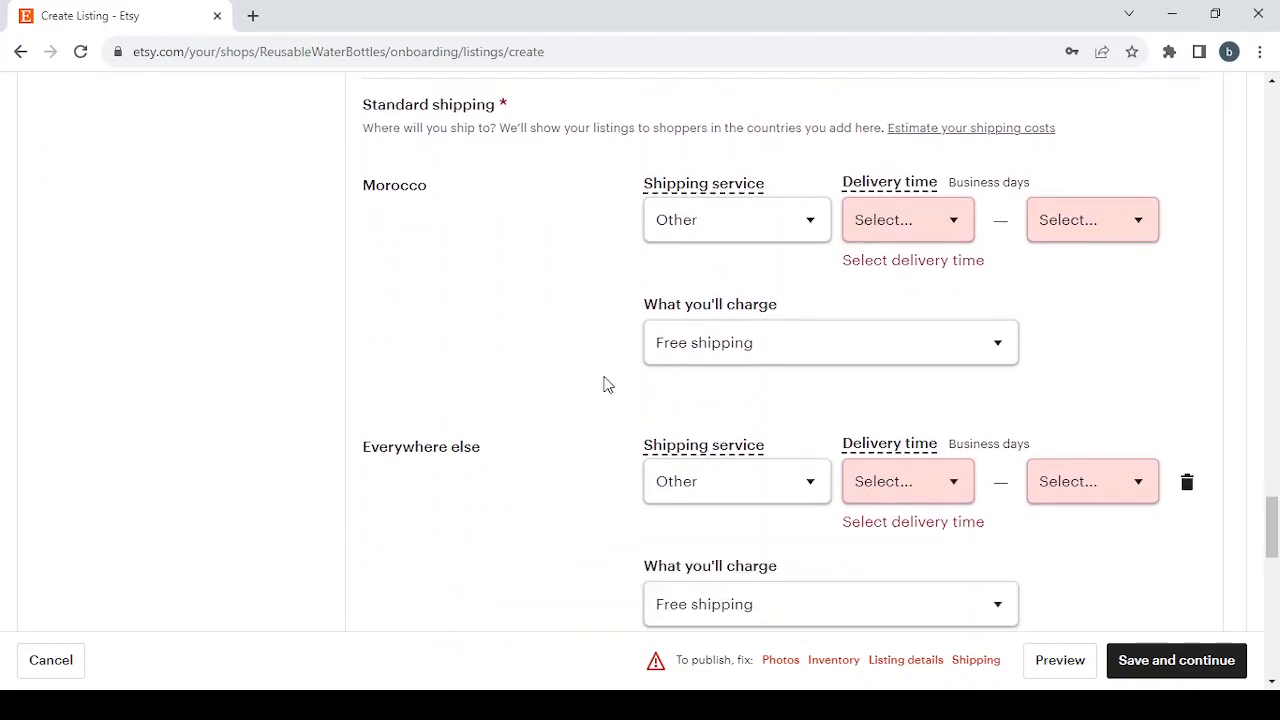
scroll(607, 385, "up", 5)
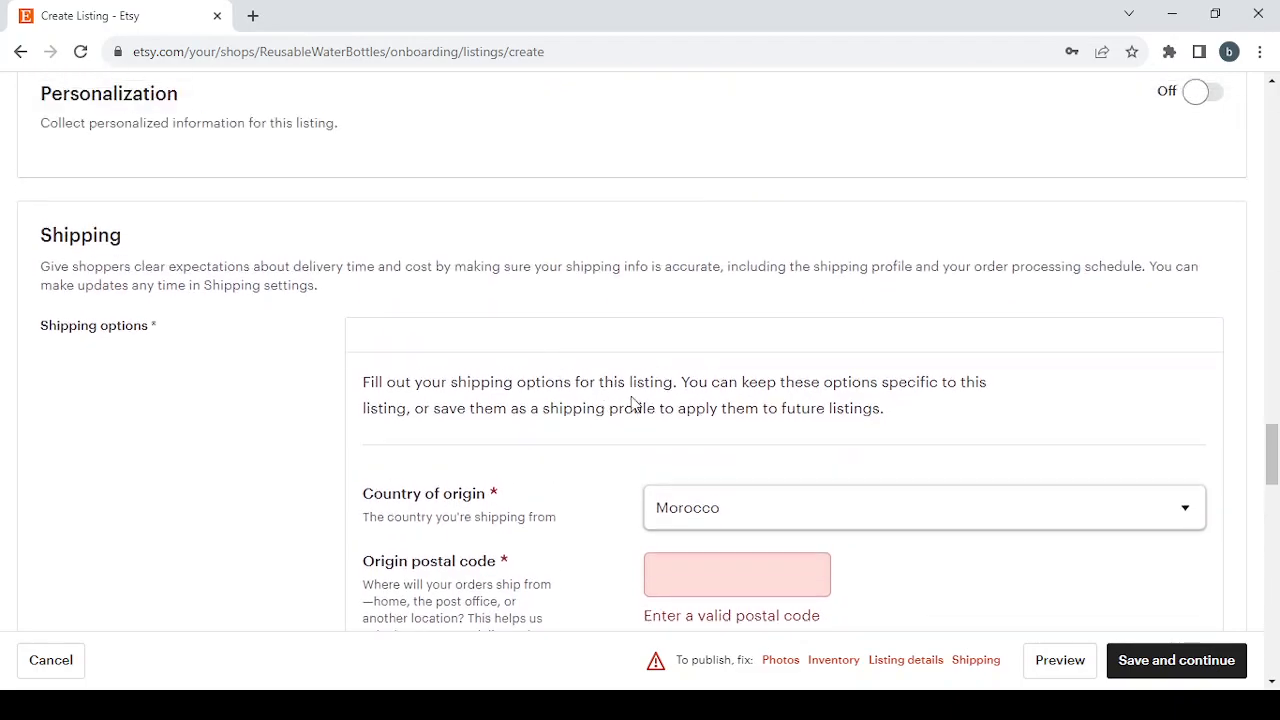
- Examine the listing's photo slots and tips, and the video section's quick tips
left_click(779, 661)
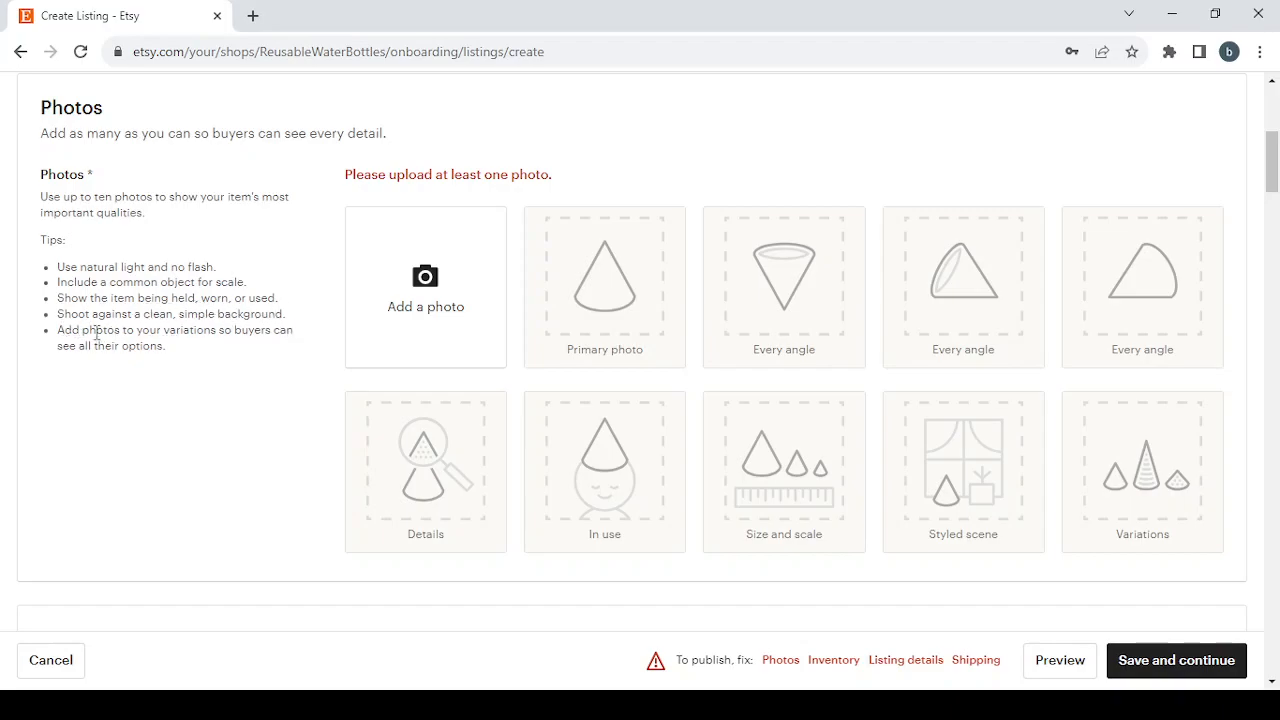
scroll(435, 358, "down", 4)
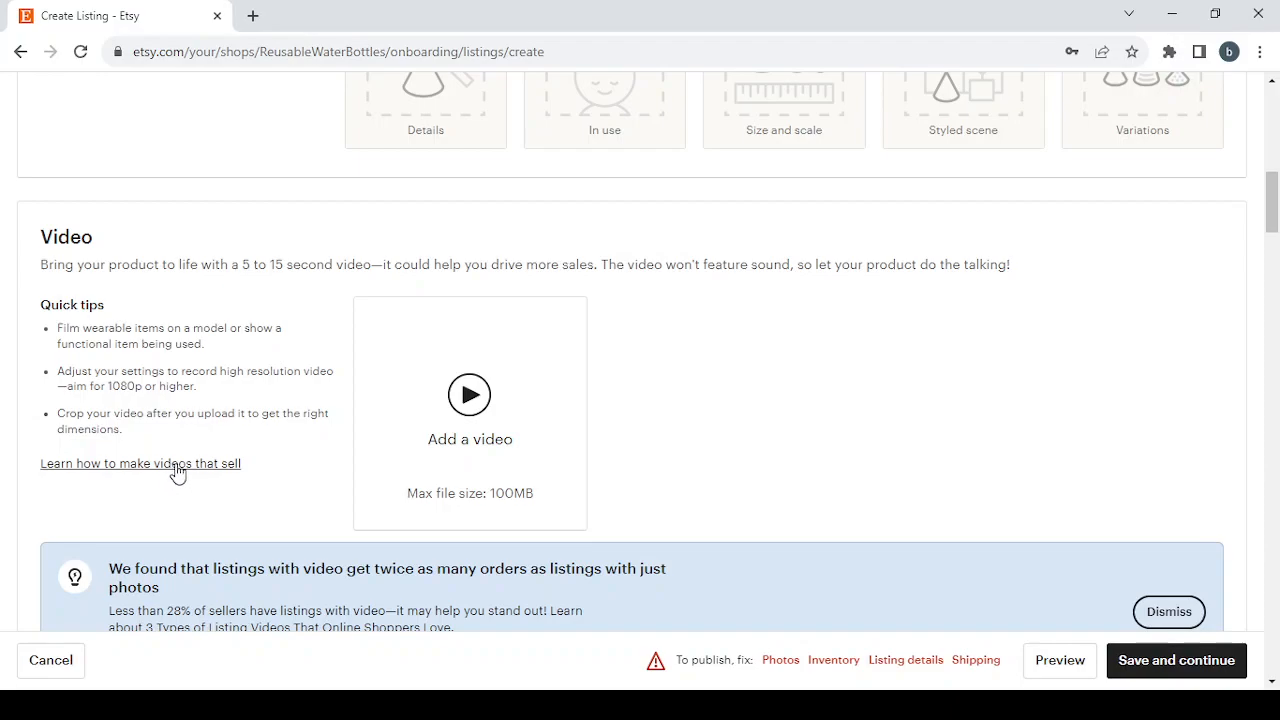
scroll(786, 400, "up", 1)
scroll(786, 400, "up", 4)
scroll(729, 354, "down", 3)
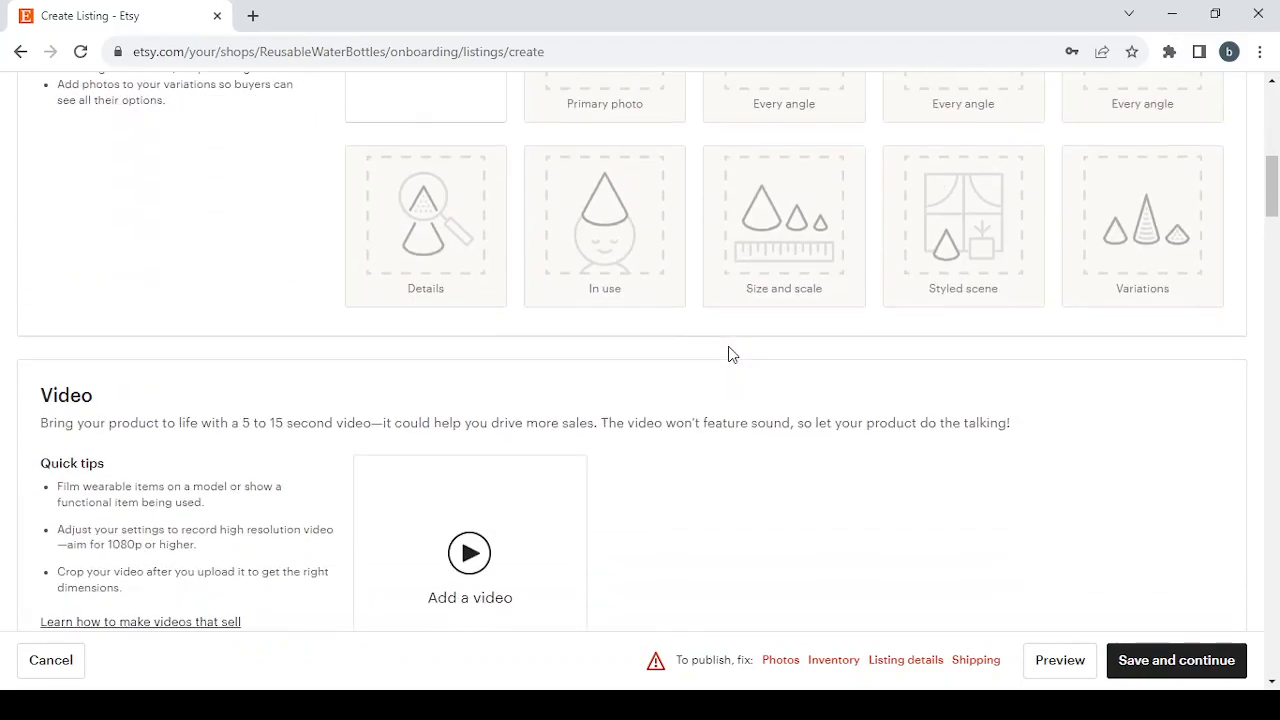
scroll(729, 354, "down", 1)
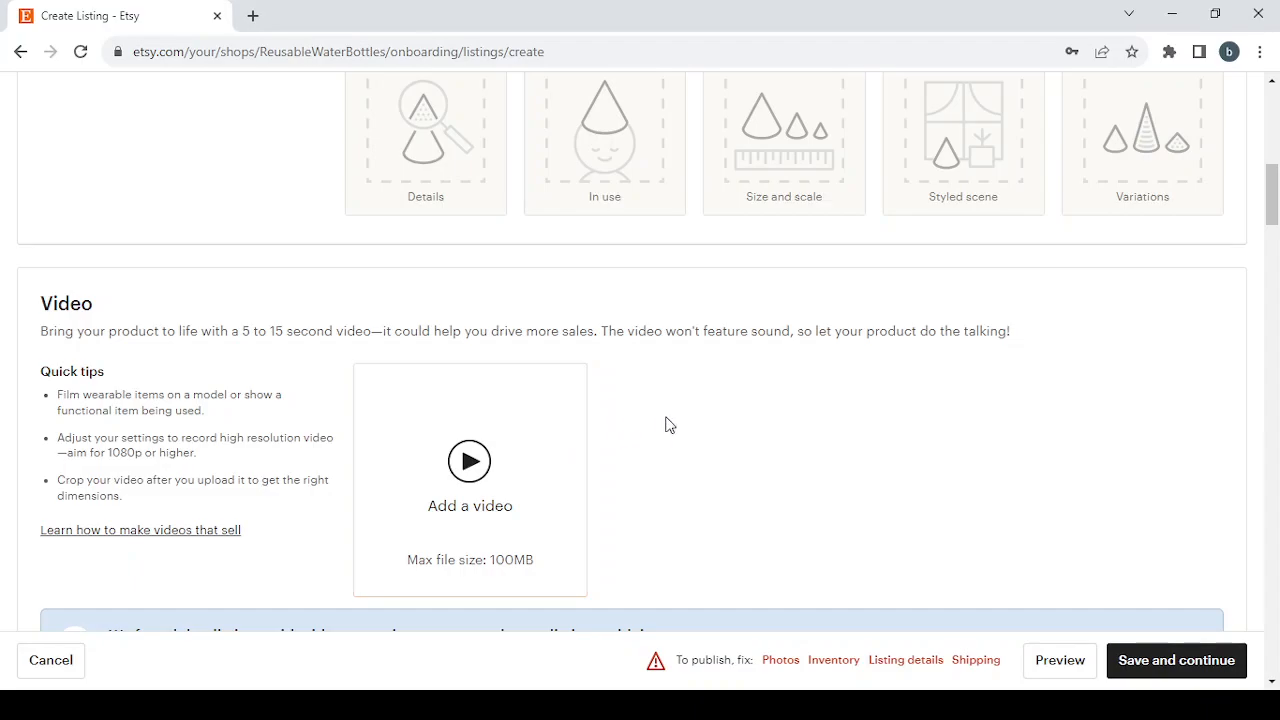
scroll(669, 423, "down", 2)
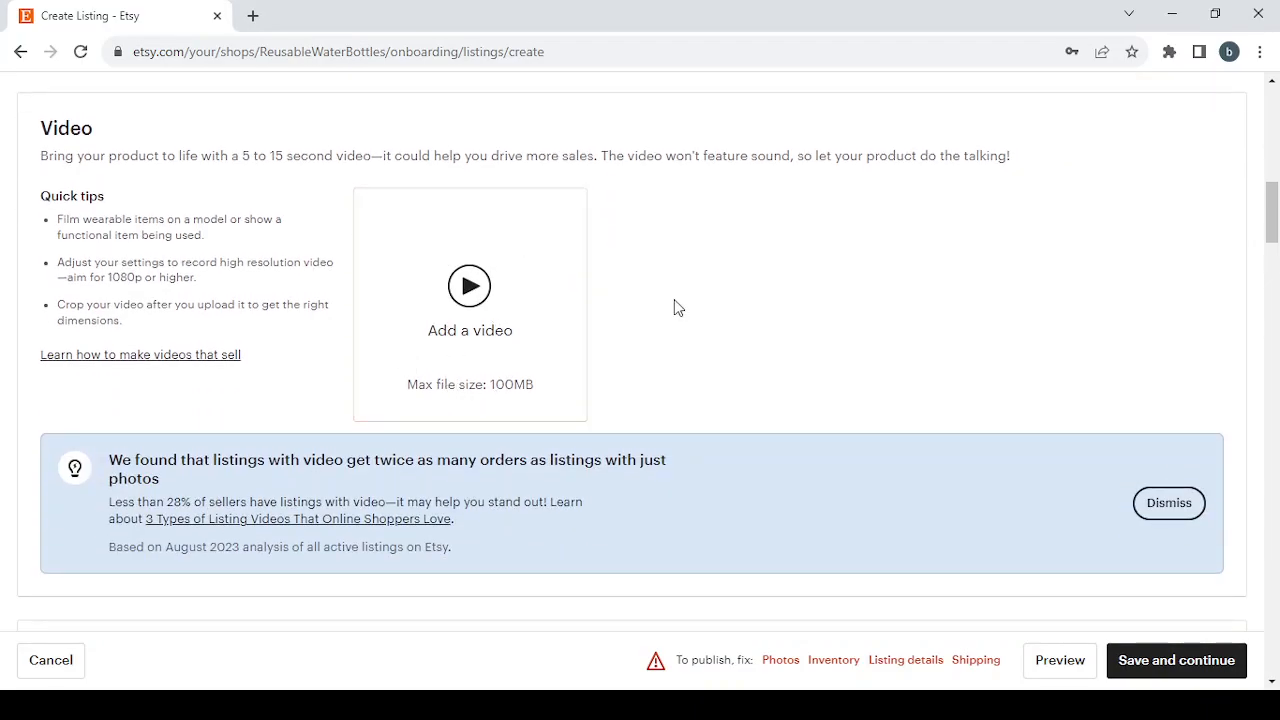
- Enter "Reusable Water Bottles" as the title in the listing details
scroll(674, 305, "down", 2)
scroll(674, 299, "down", 3)
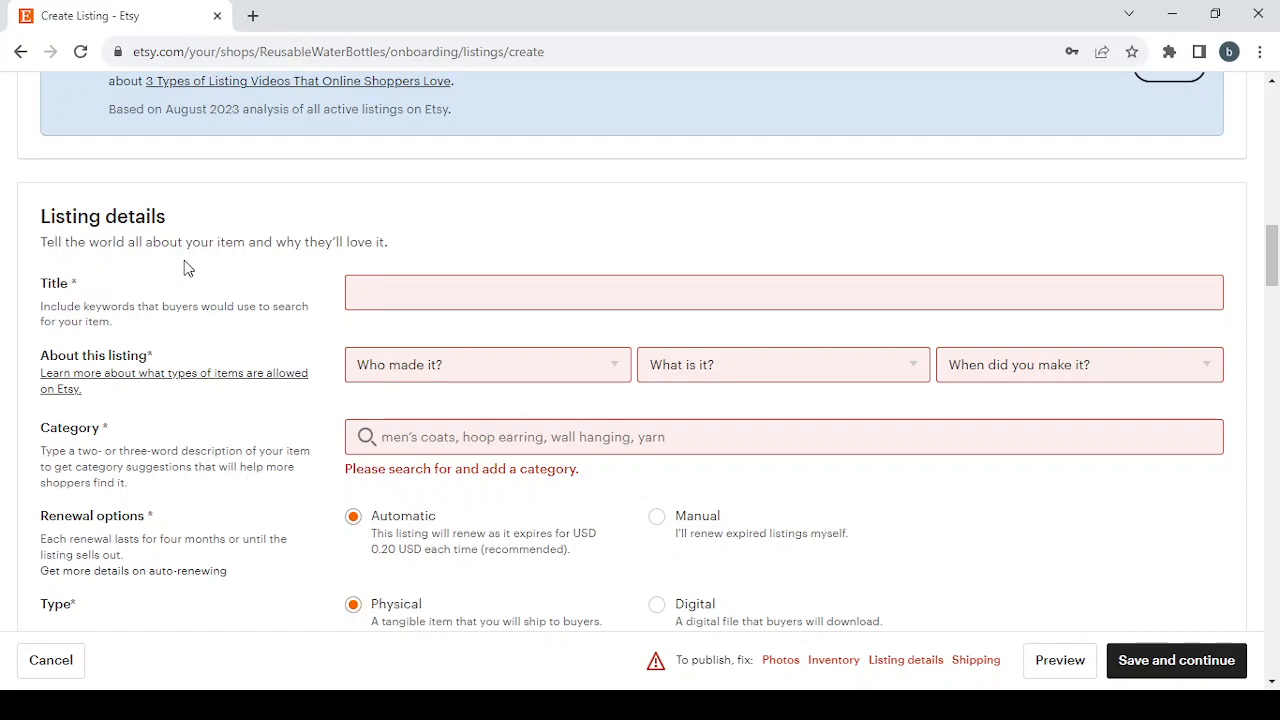
left_click(404, 283)
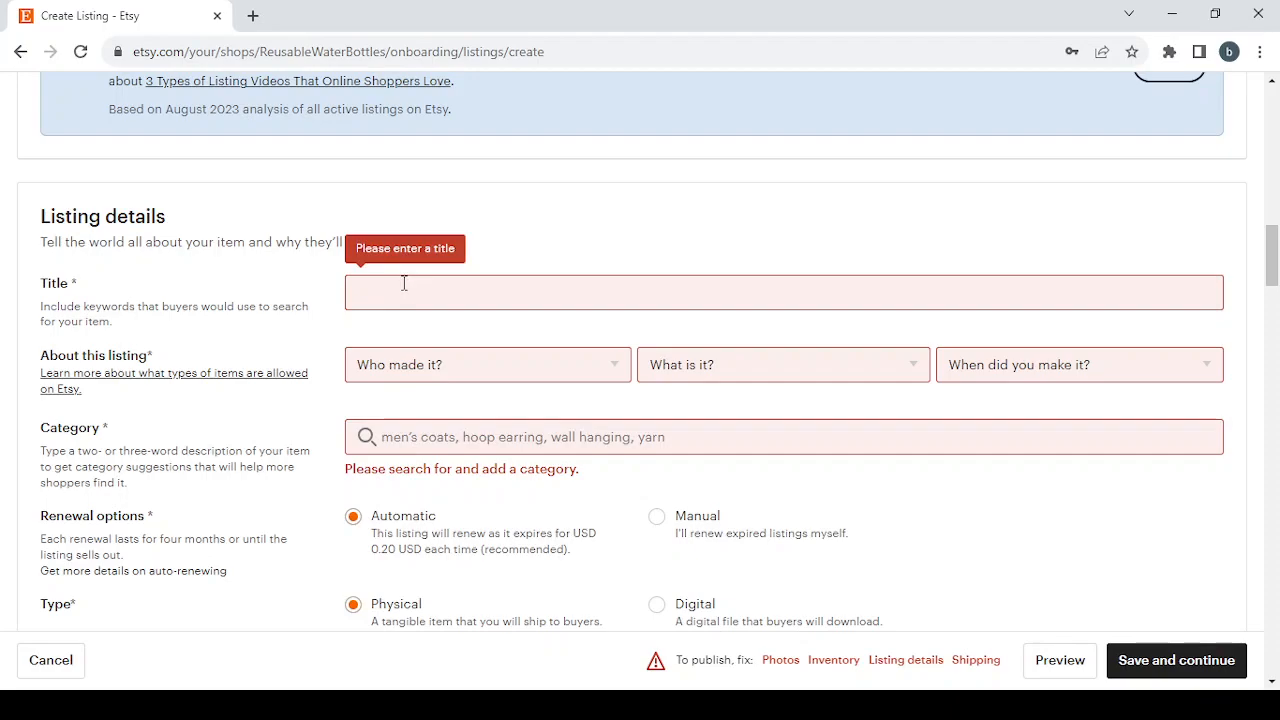
left_click(404, 283)
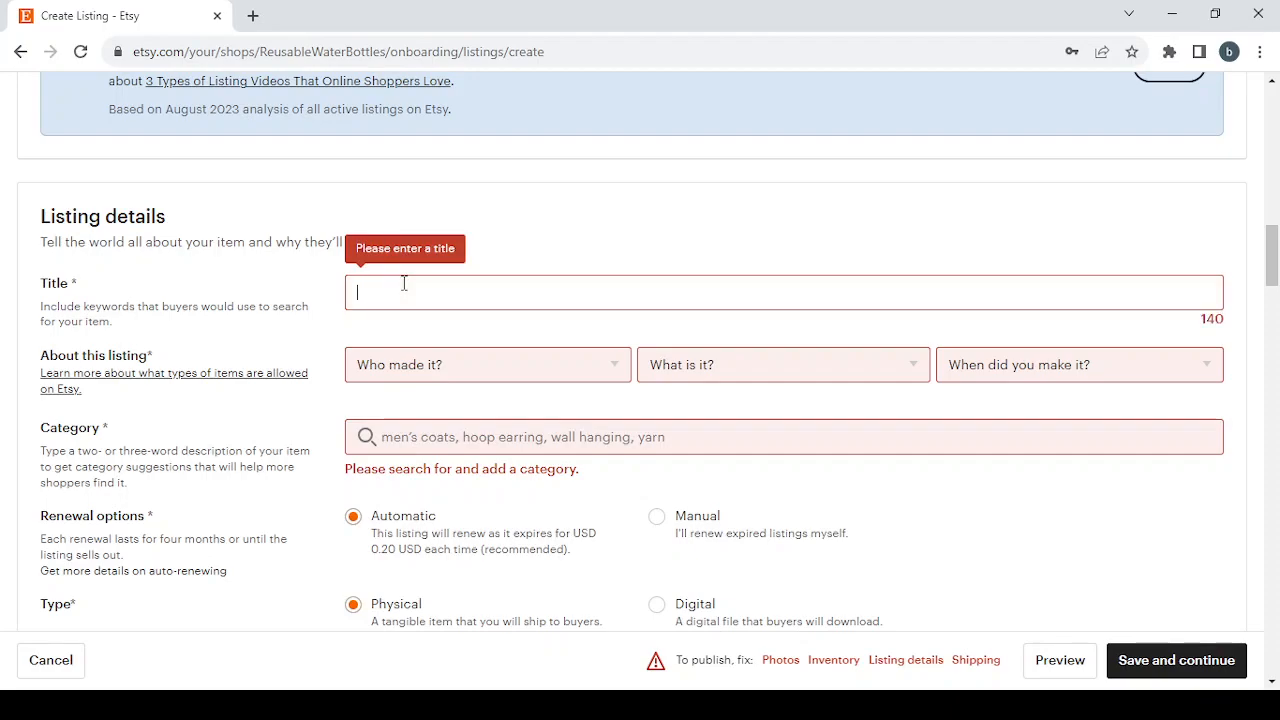
type("Reusable Water Bottles")
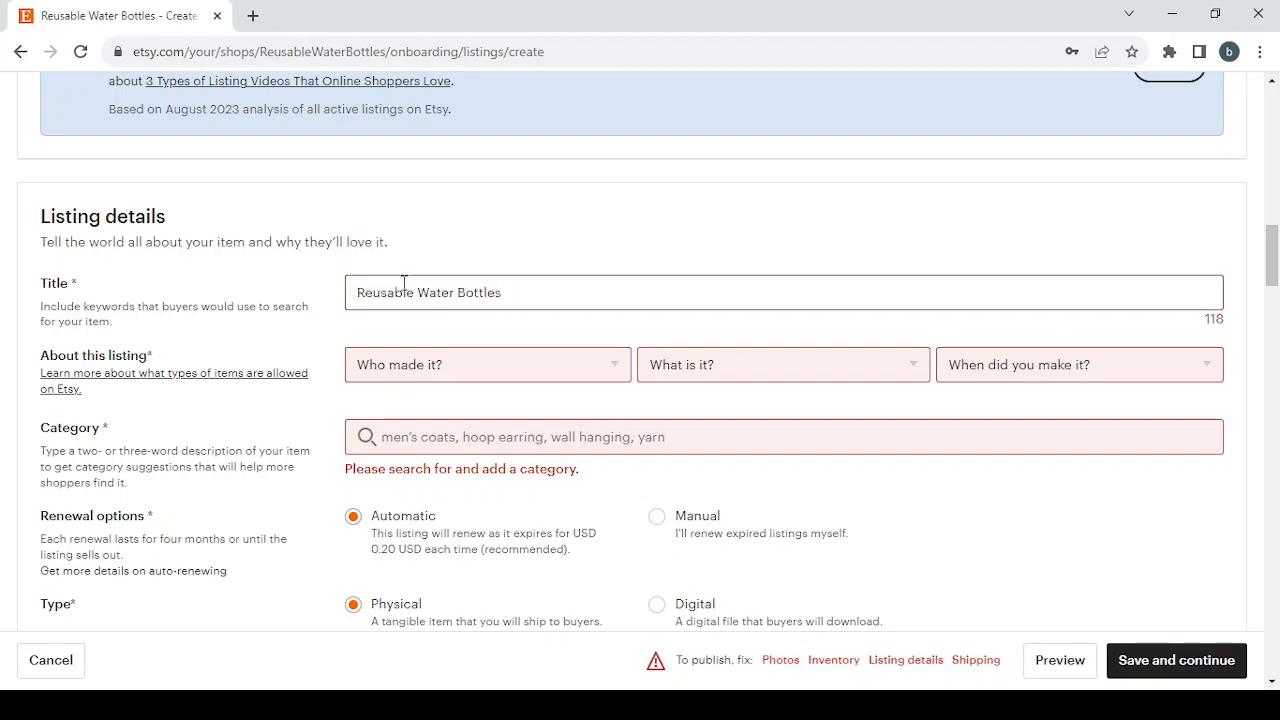
- Describe the listing as made by "I did", as "A finished product", and as made in 2020 - 2023
left_click(539, 365)
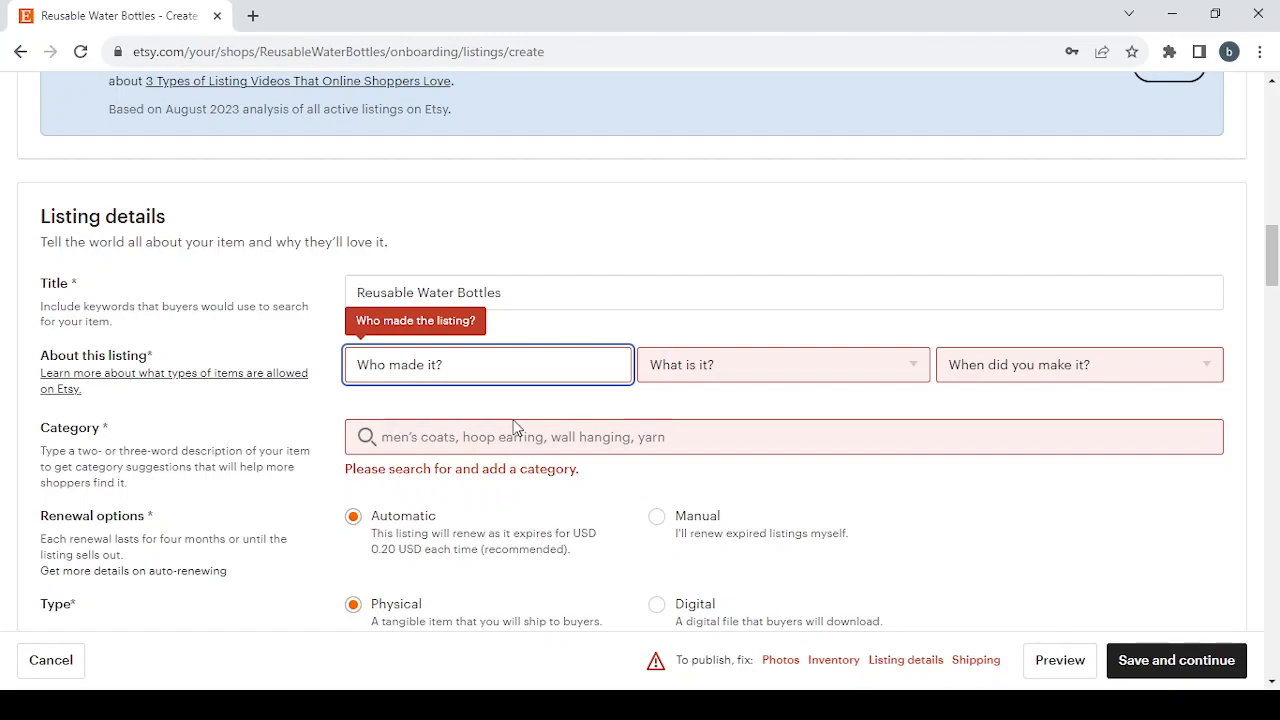
left_click(514, 428)
left_click(843, 370)
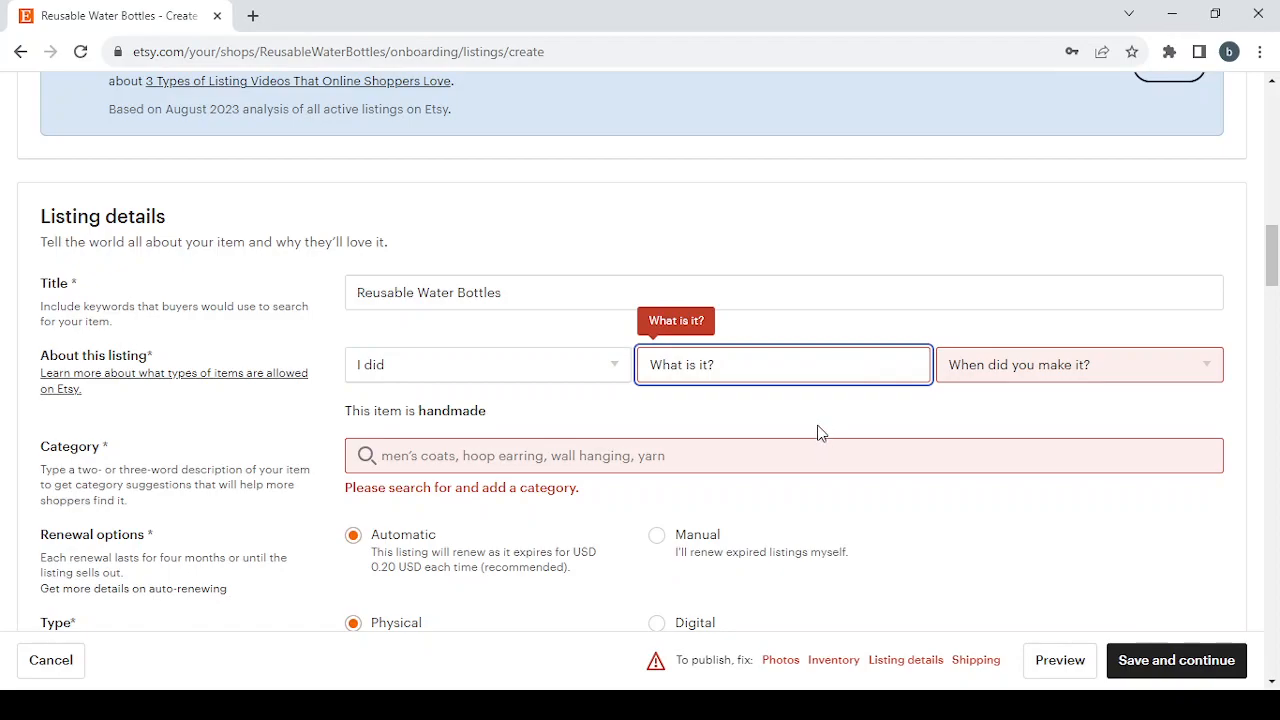
key("Down")
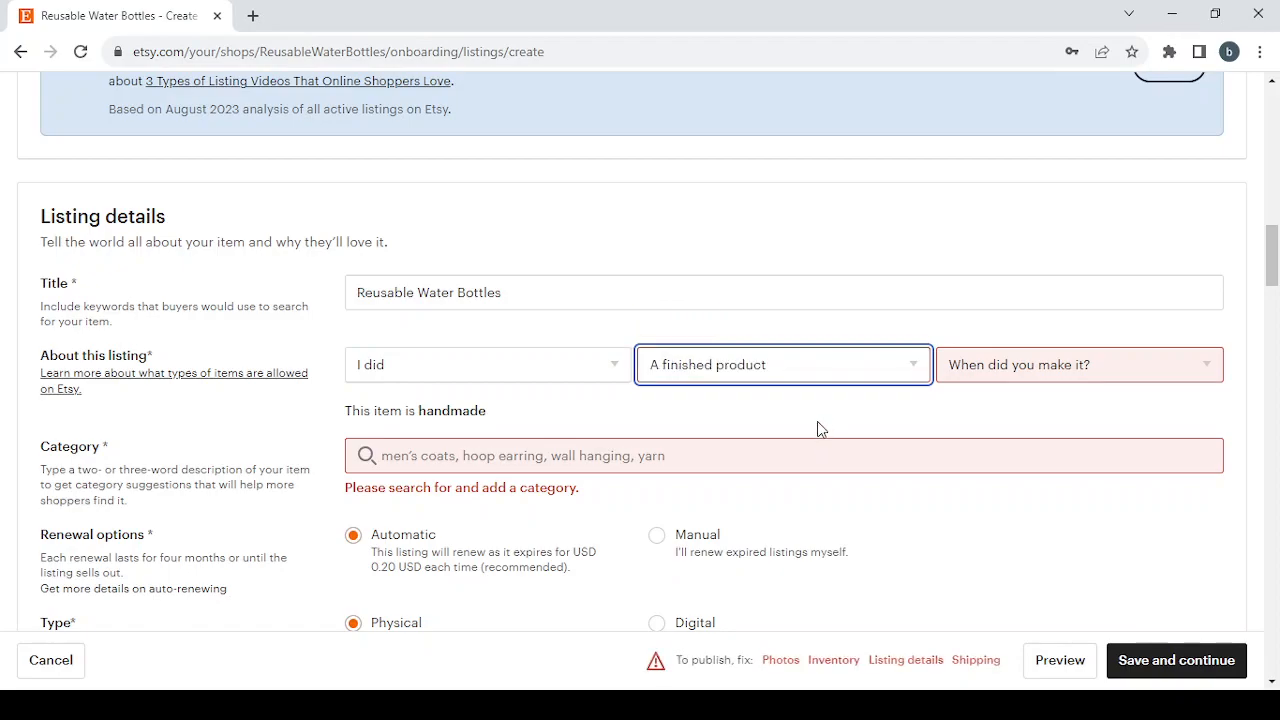
left_click(1120, 370)
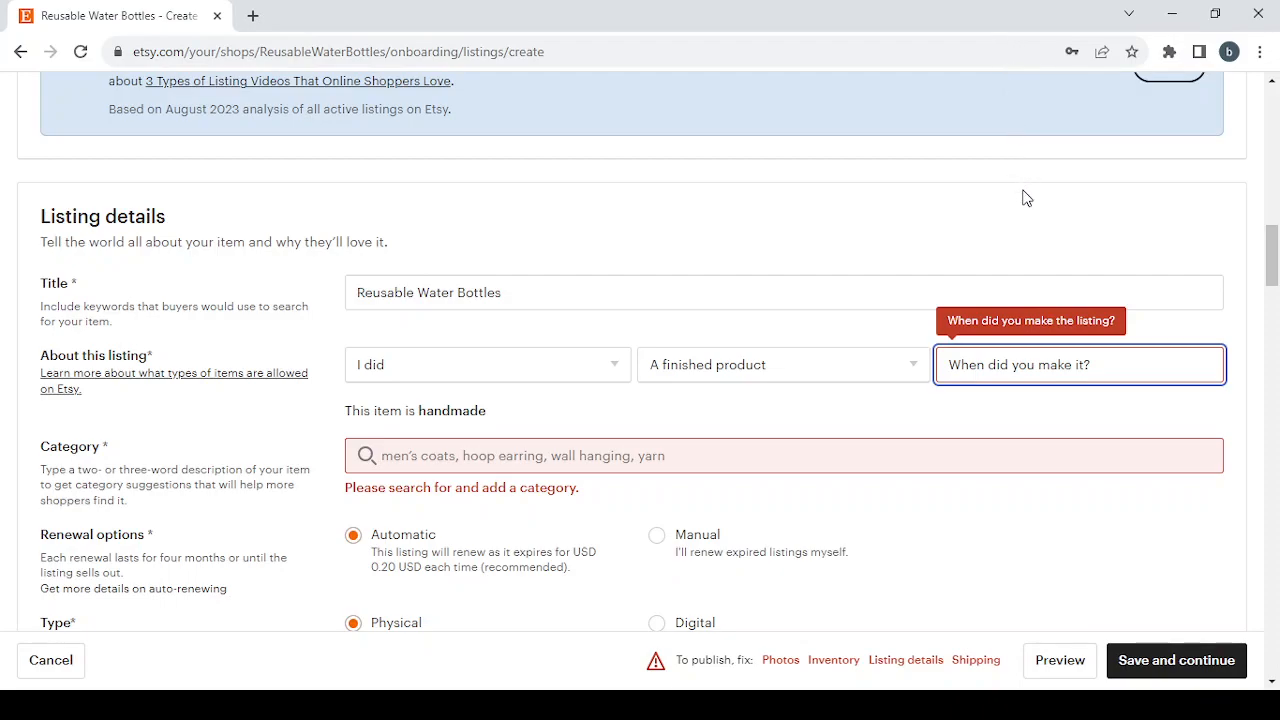
left_click(1012, 91)
- Search the listing categories for "Reusable Water Bottles" and assign the Water Bottles category under Drinkware
scroll(494, 292, "down", 2)
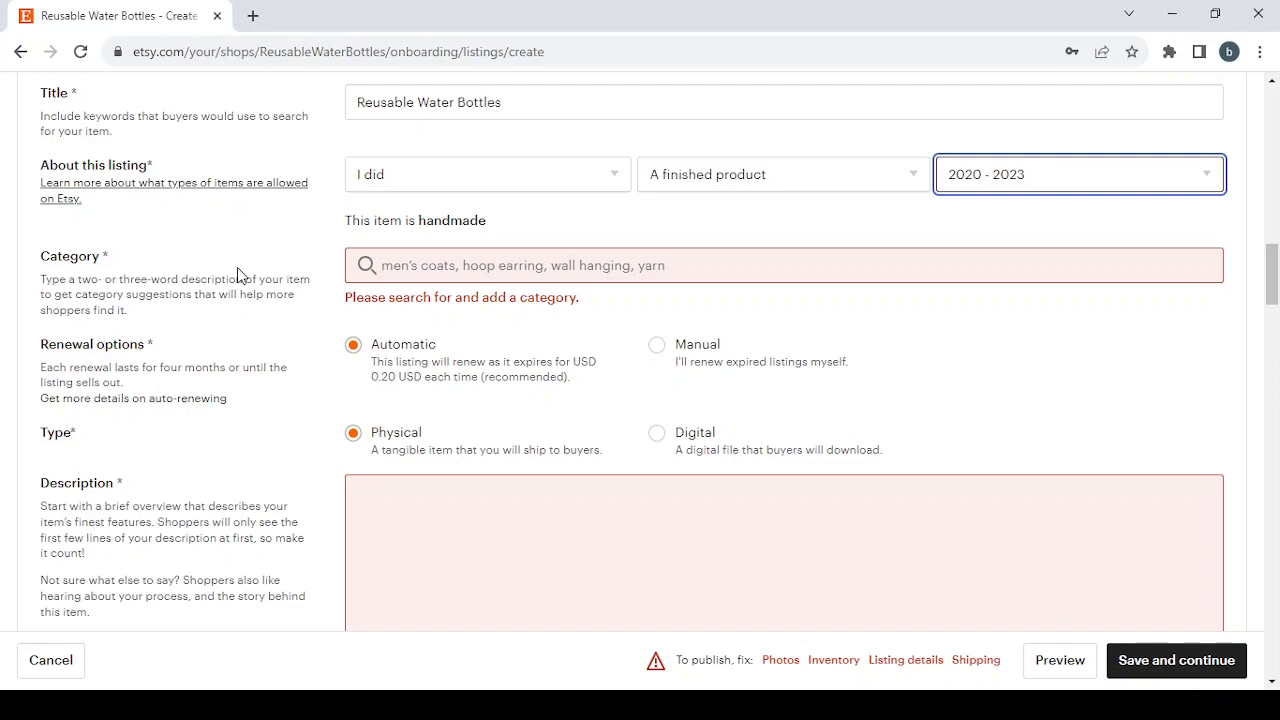
left_click(446, 271)
type("Reusable Water Bottles")
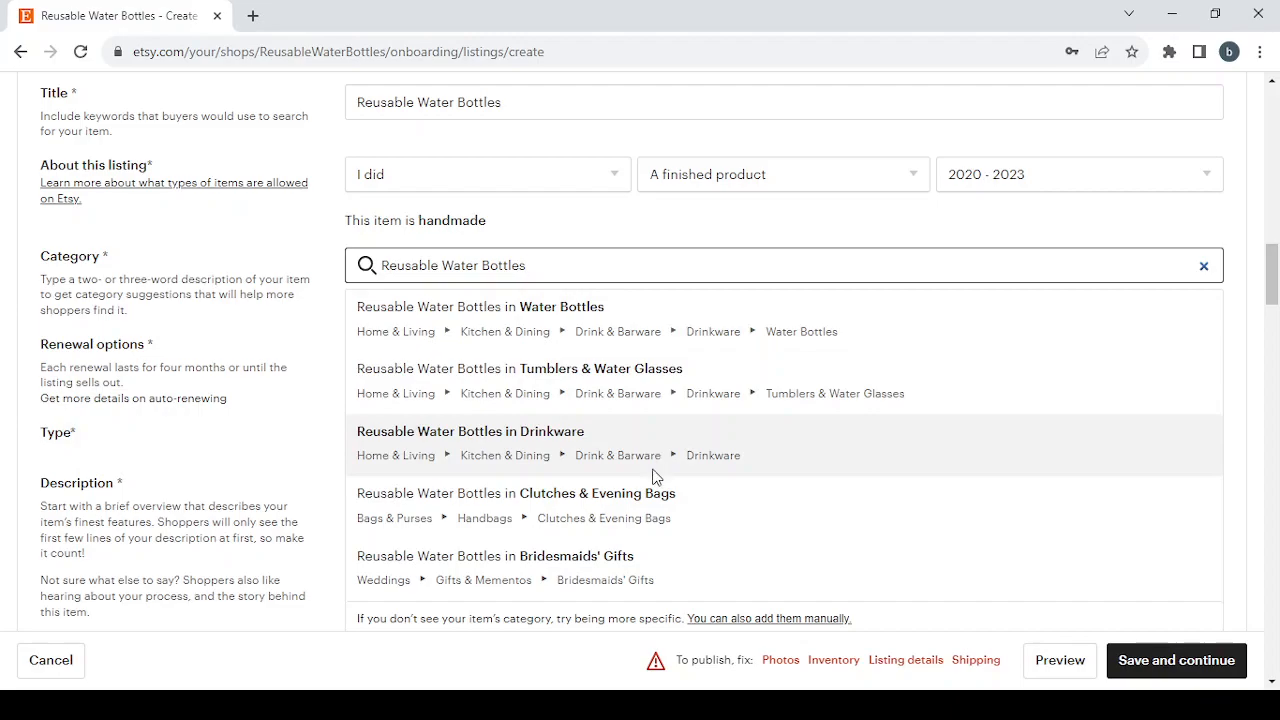
left_click(645, 319)
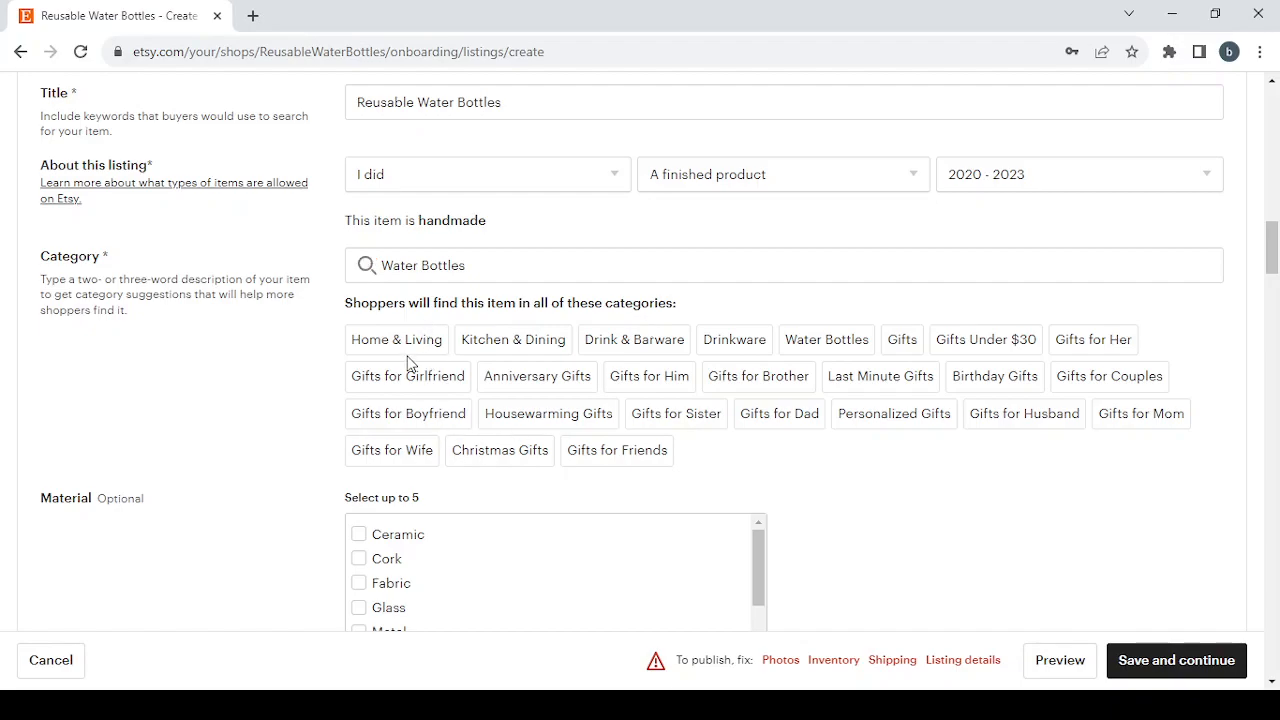
- Examine the optional attributes for the category, including material, primary and secondary color, capacity and sustainability
scroll(410, 362, "down", 1)
scroll(410, 362, "down", 1)
scroll(410, 362, "down", 2)
scroll(126, 329, "down", 2)
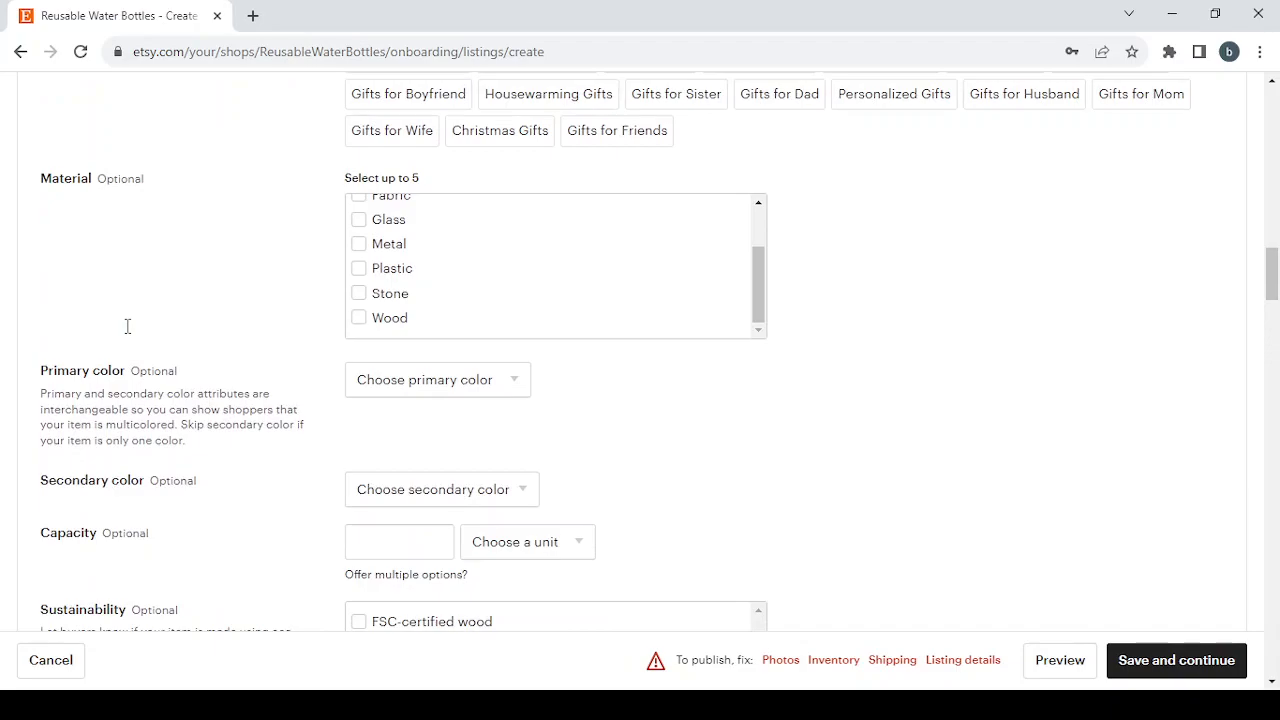
scroll(489, 235, "up", 2)
scroll(452, 206, "up", 1)
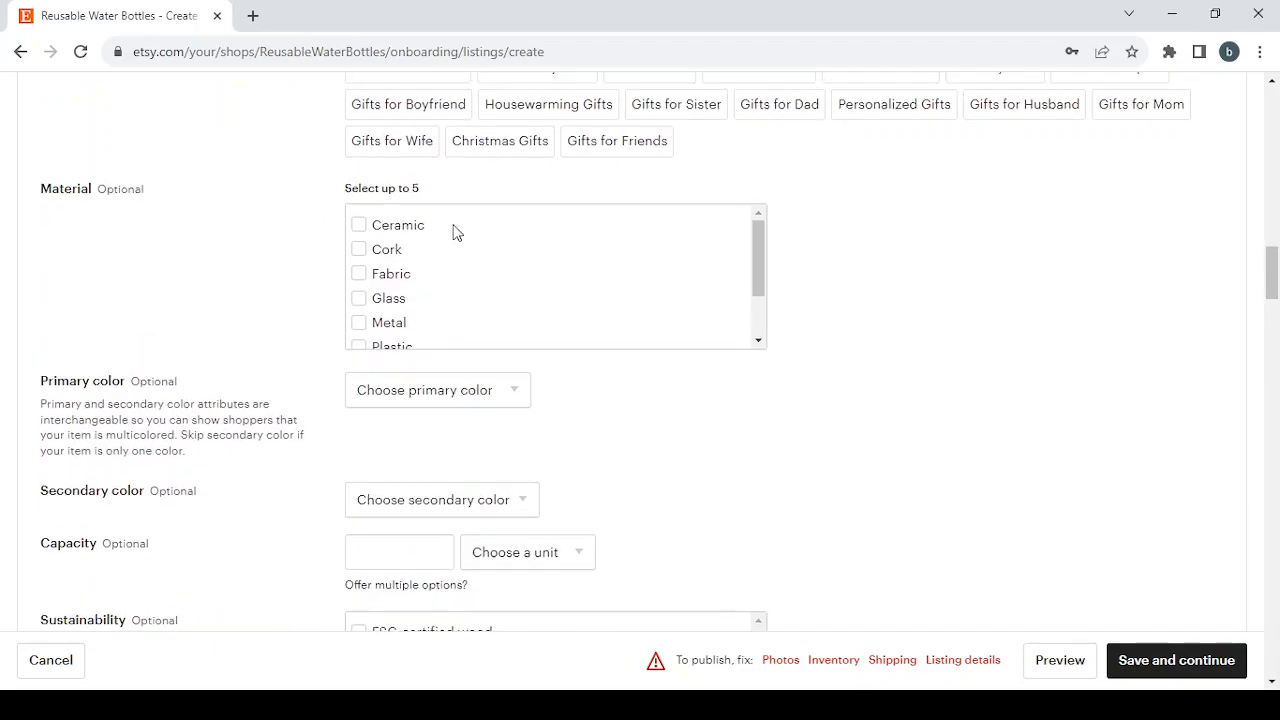
scroll(454, 229, "down", 2)
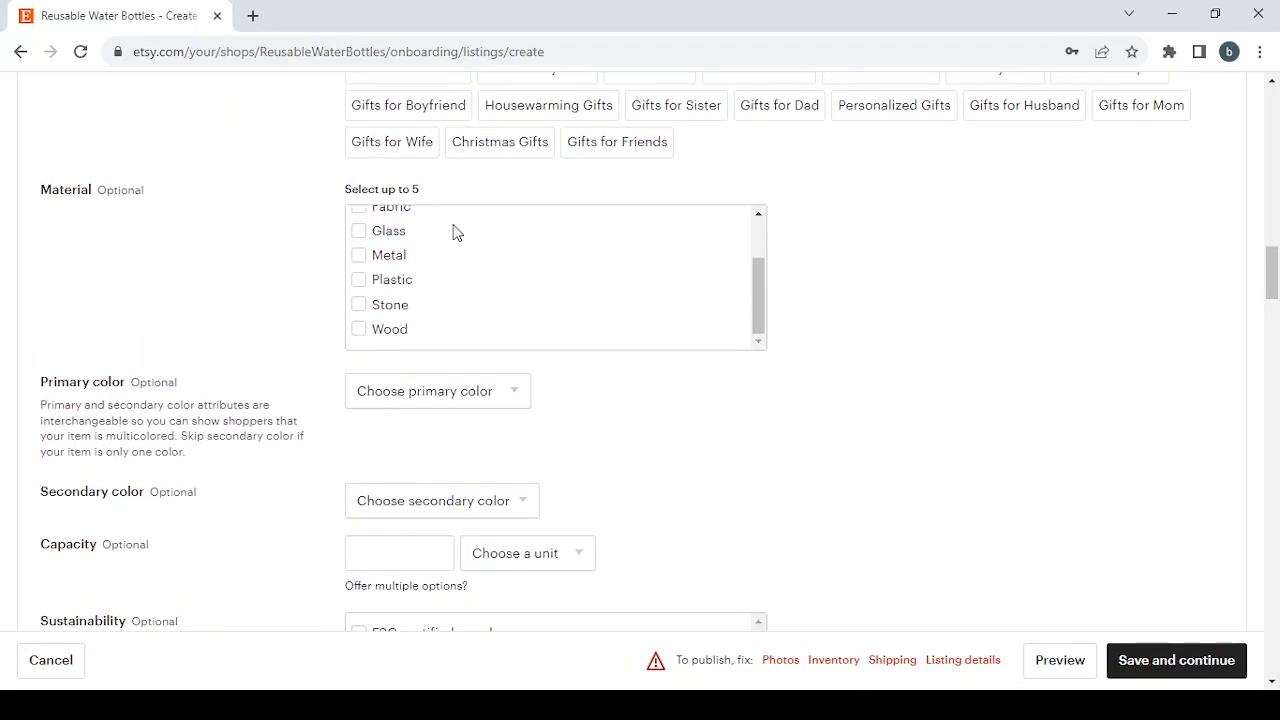
scroll(457, 234, "down", 1)
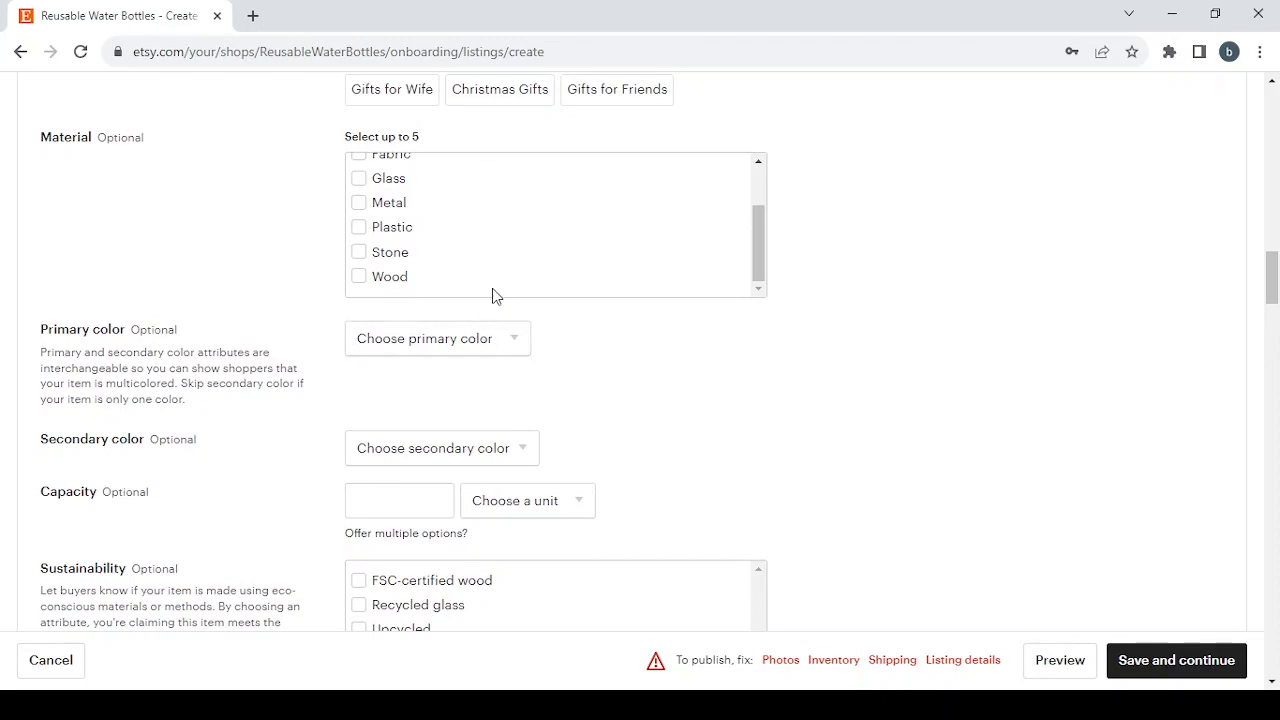
scroll(492, 290, "down", 2)
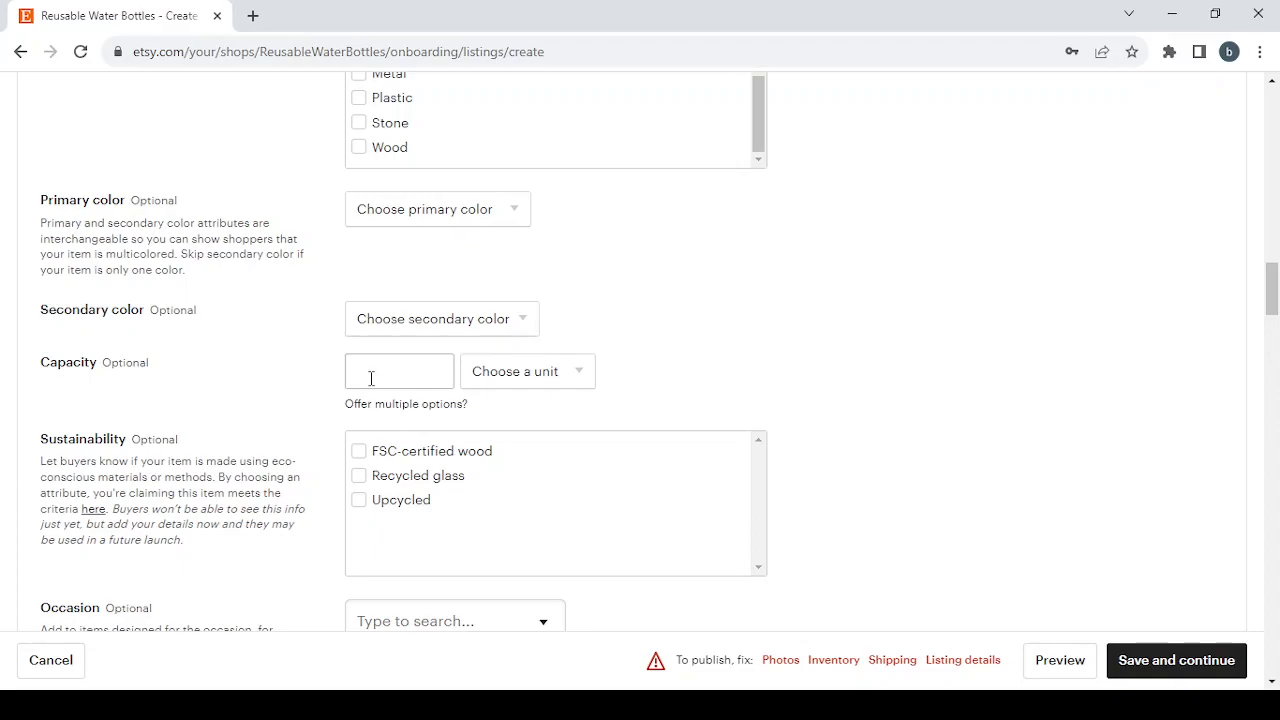
scroll(371, 378, "down", 1)
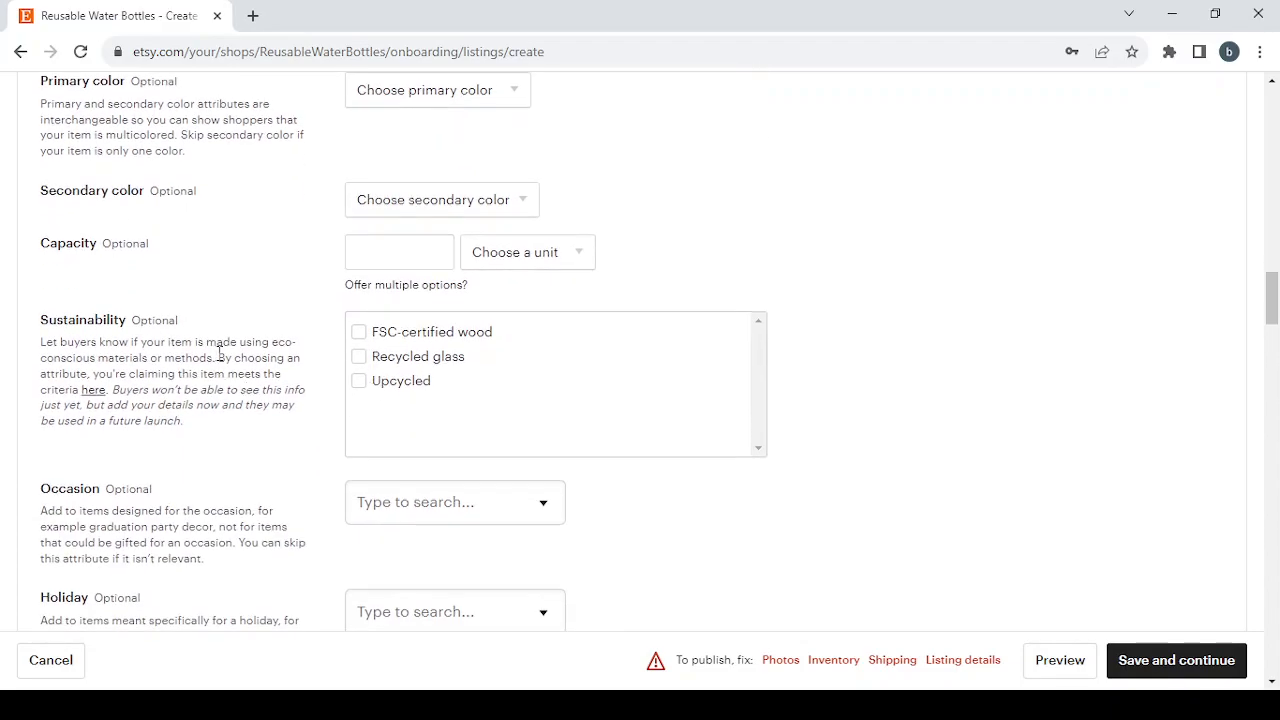
scroll(457, 337, "down", 2)
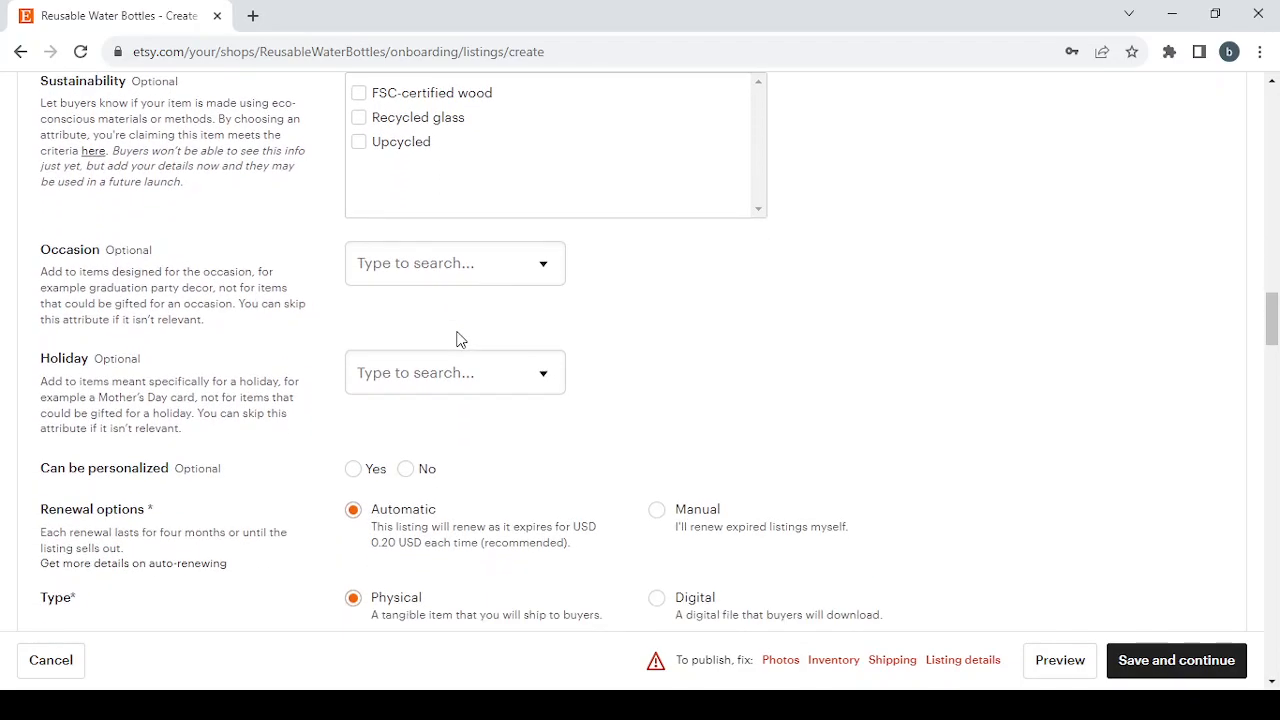
- Browse the available Occasion and Holiday choices and leave both attributes unselected
left_click(532, 248)
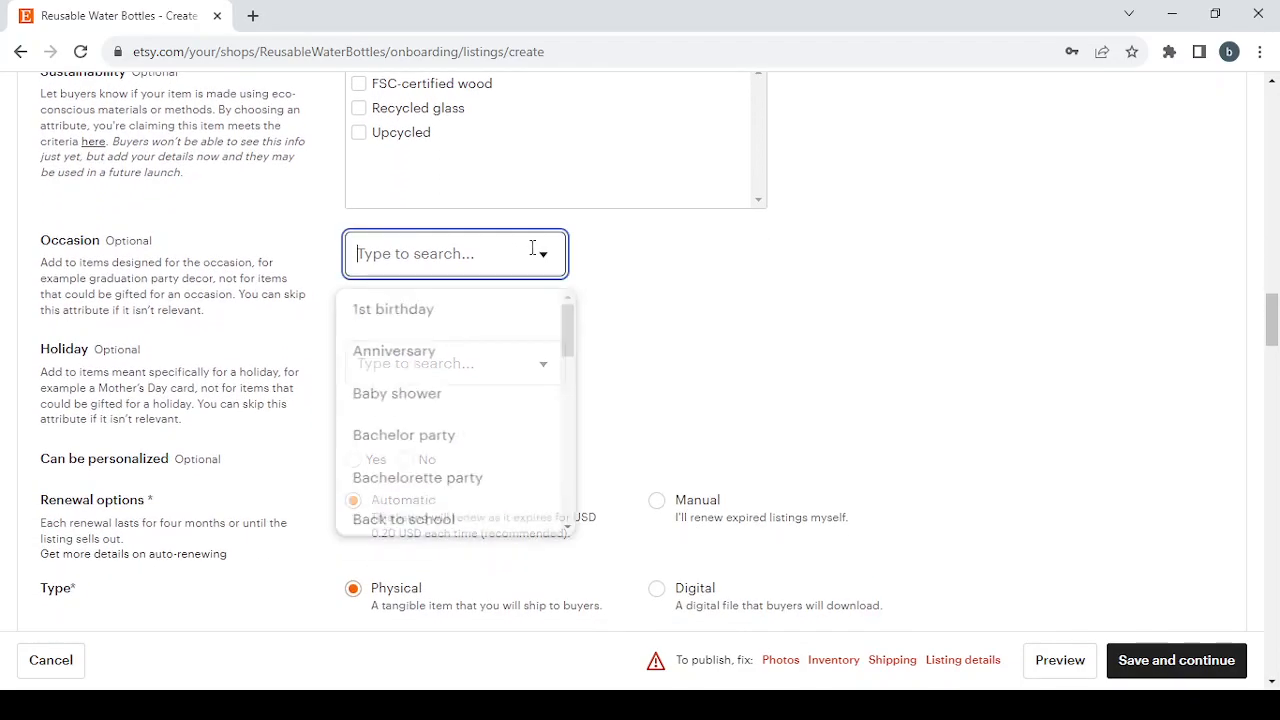
scroll(478, 437, "down", 2)
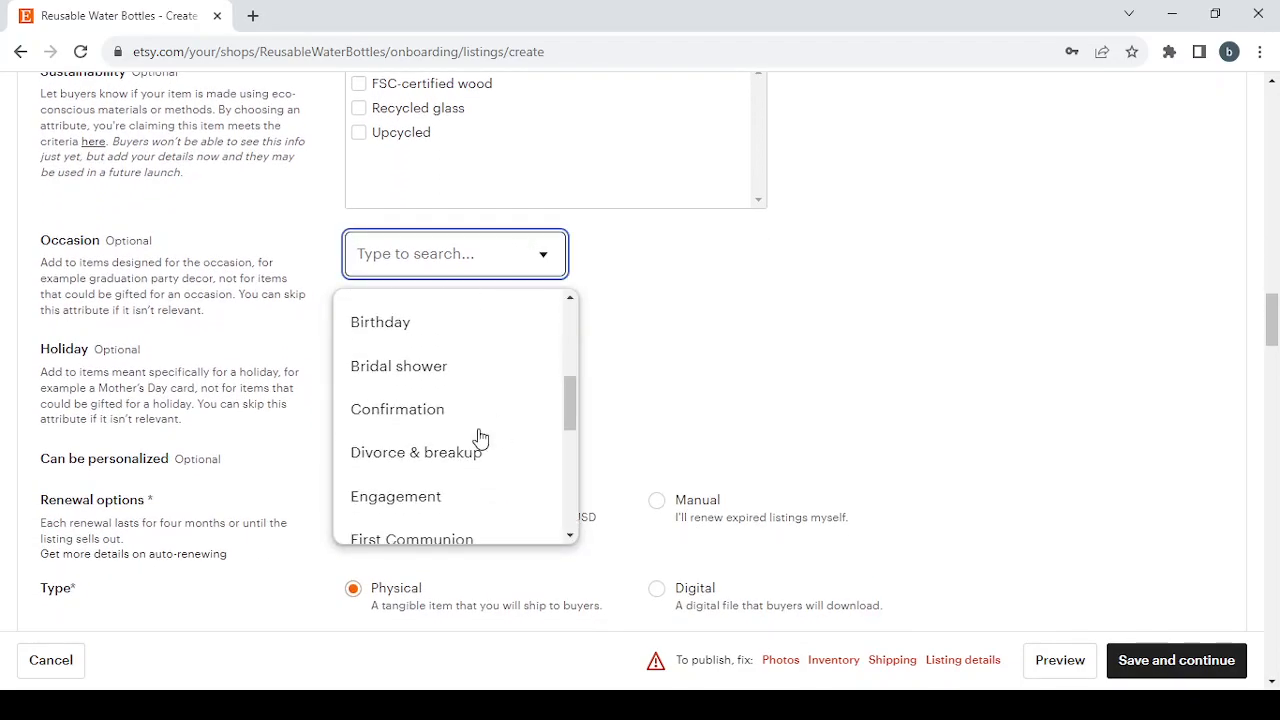
left_click(659, 379)
left_click(482, 370)
scroll(495, 519, "down", 3)
scroll(497, 519, "down", 2)
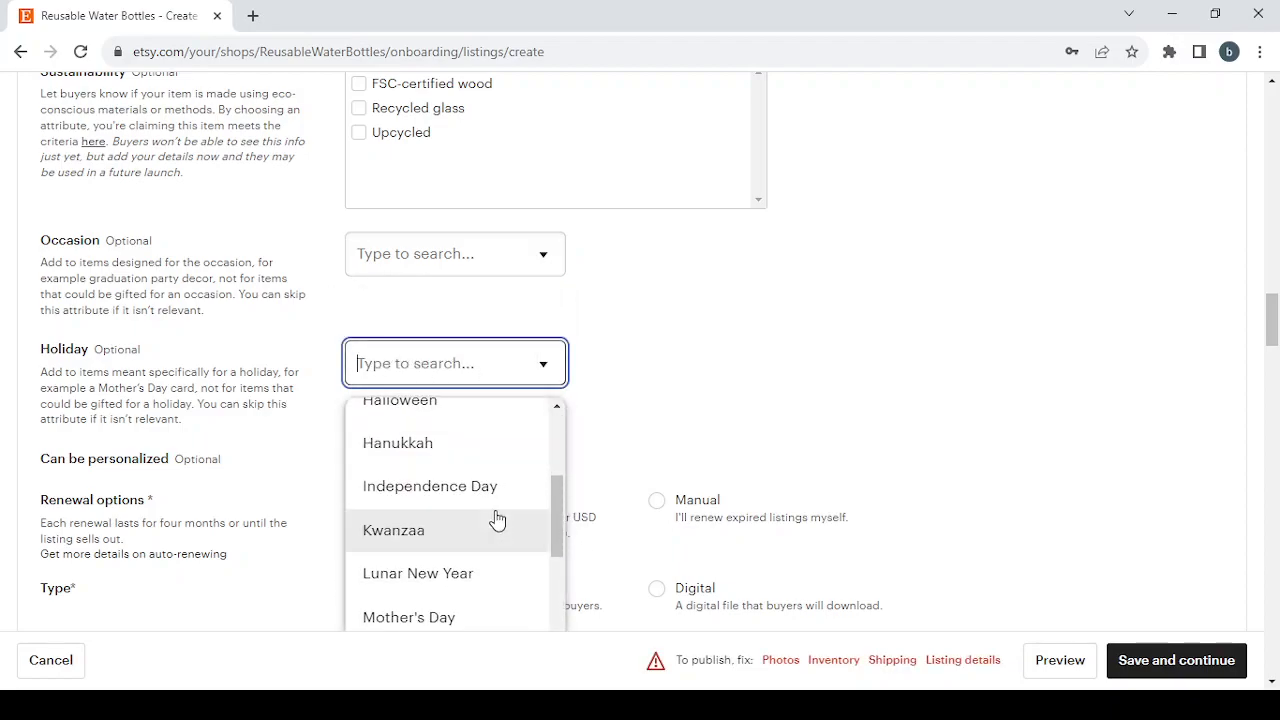
left_click(670, 414)
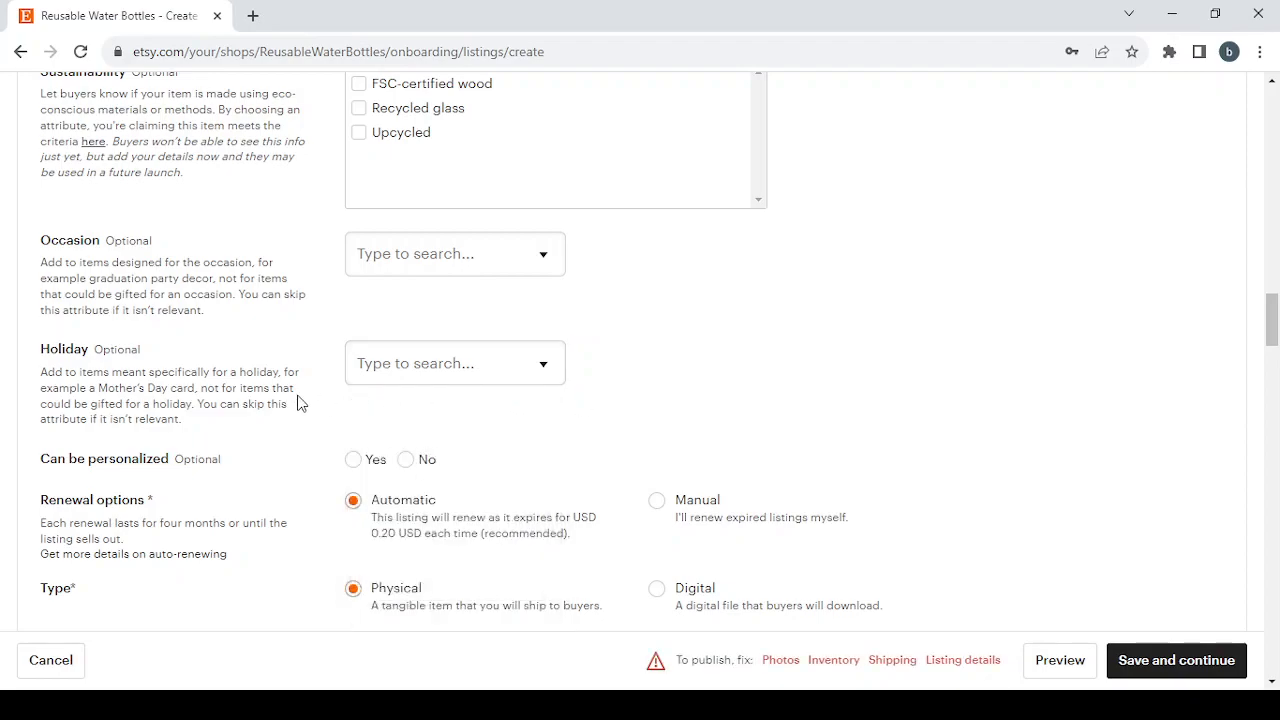
- Set the listing's renewal option to Manual
scroll(297, 400, "down", 3)
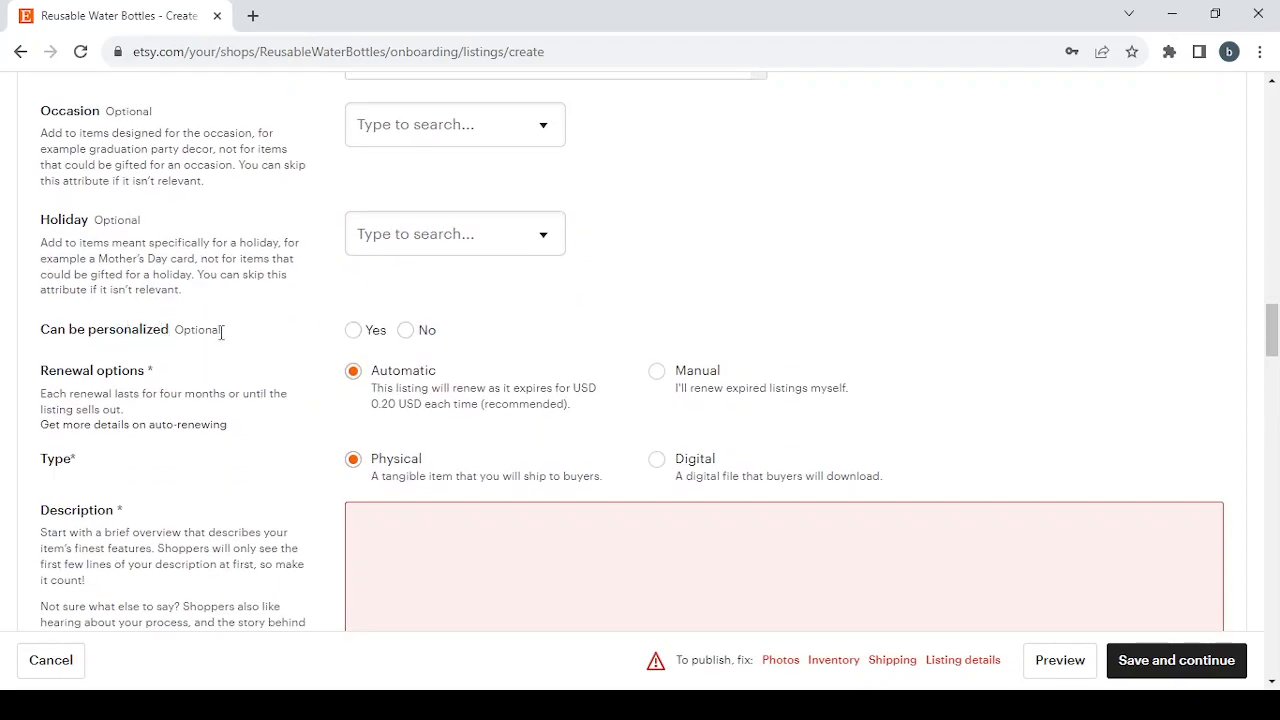
scroll(271, 374, "down", 1)
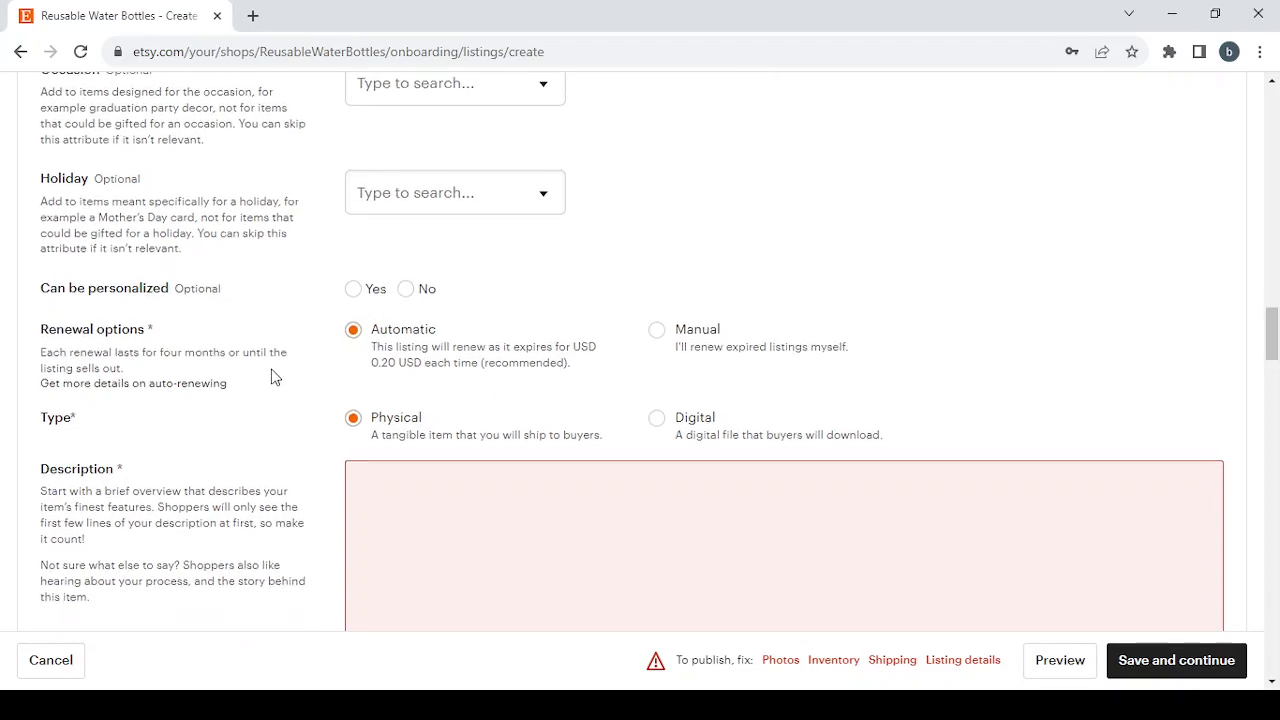
scroll(201, 228, "up", 4)
scroll(201, 228, "down", 2)
scroll(201, 228, "down", 5)
scroll(201, 228, "up", 1)
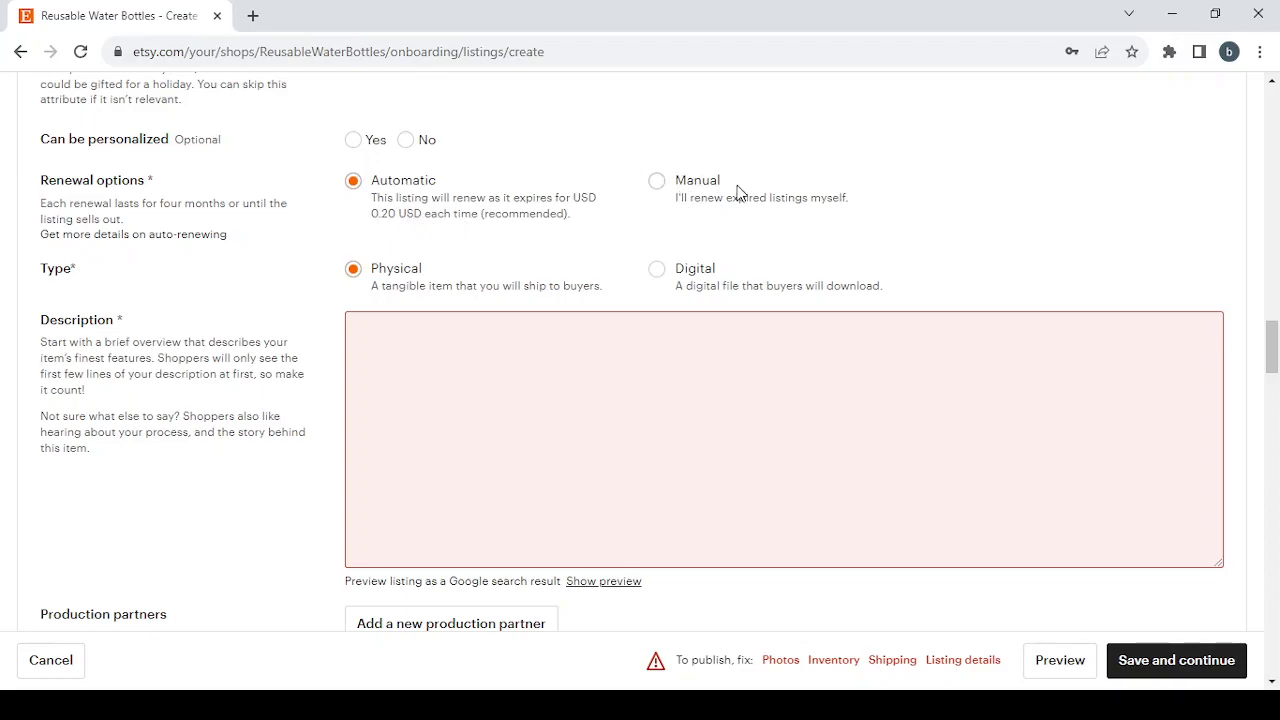
left_click(657, 181)
left_click(462, 317)
scroll(462, 317, "down", 1)
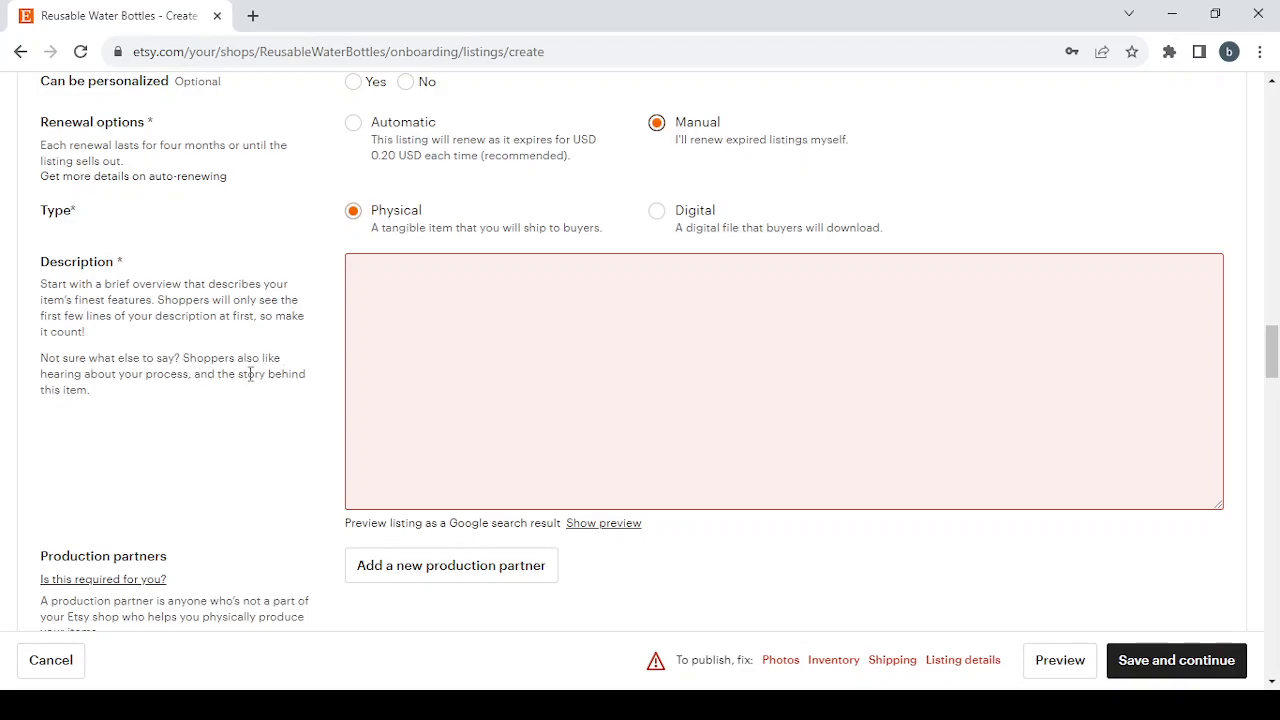
- Look over the description field, open and close the new production partner form, and view the section, tags and materials fields
left_click(528, 420)
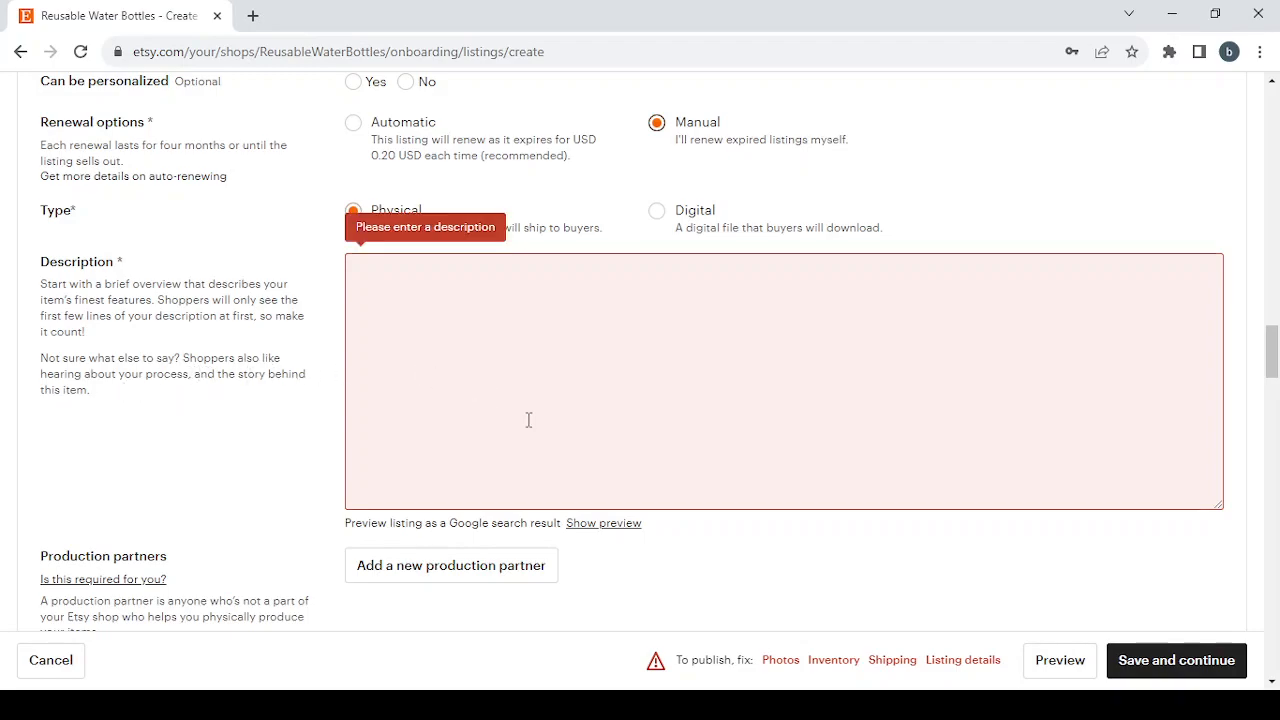
scroll(528, 420, "down", 3)
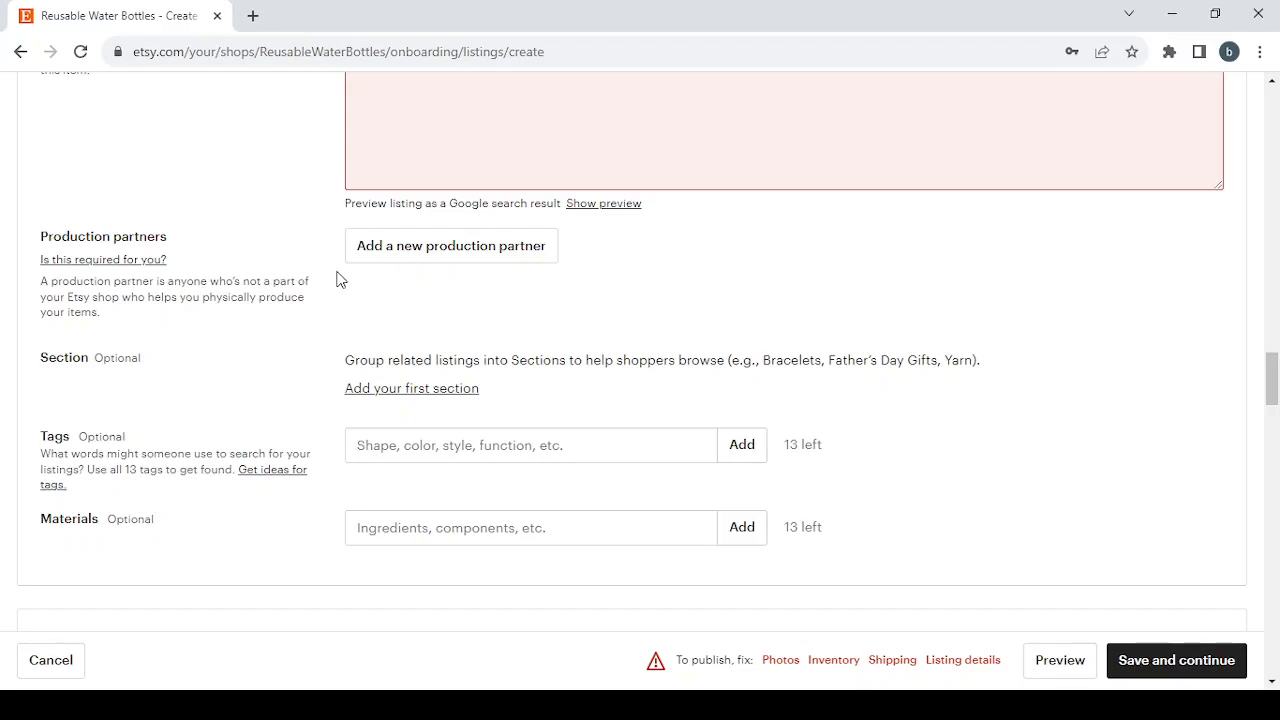
left_click(487, 260)
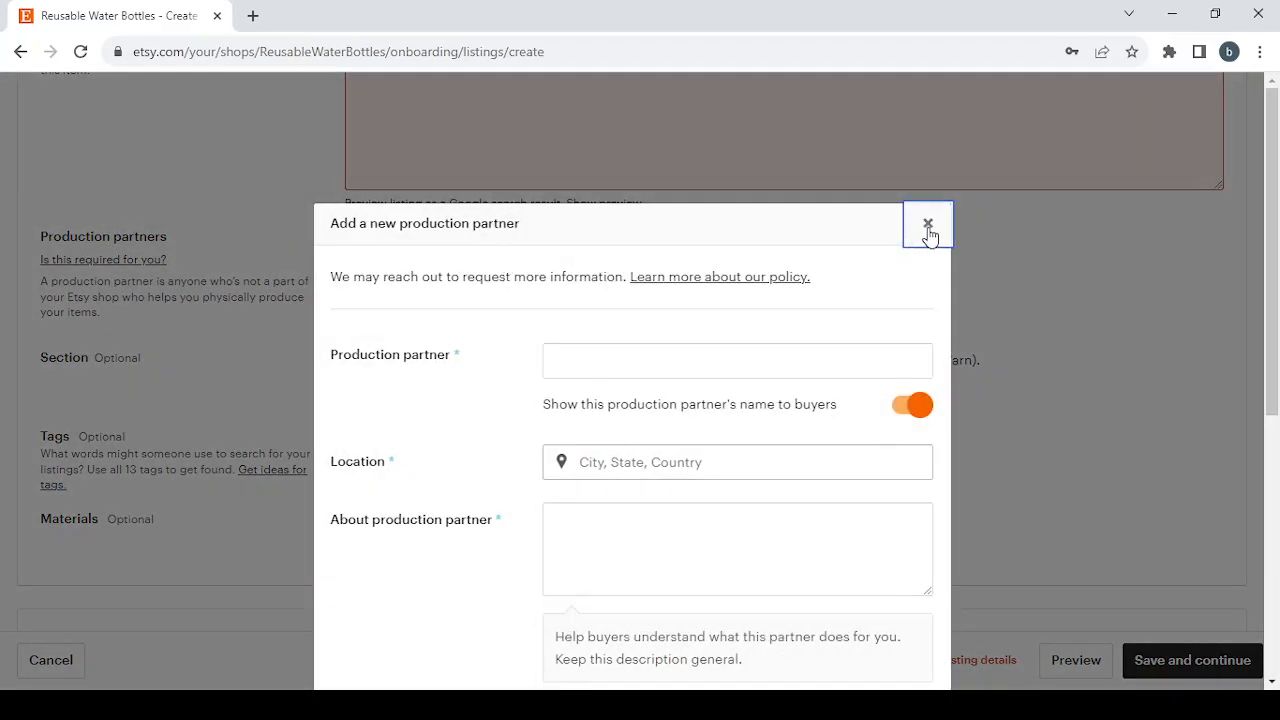
left_click(928, 226)
scroll(175, 410, "down", 1)
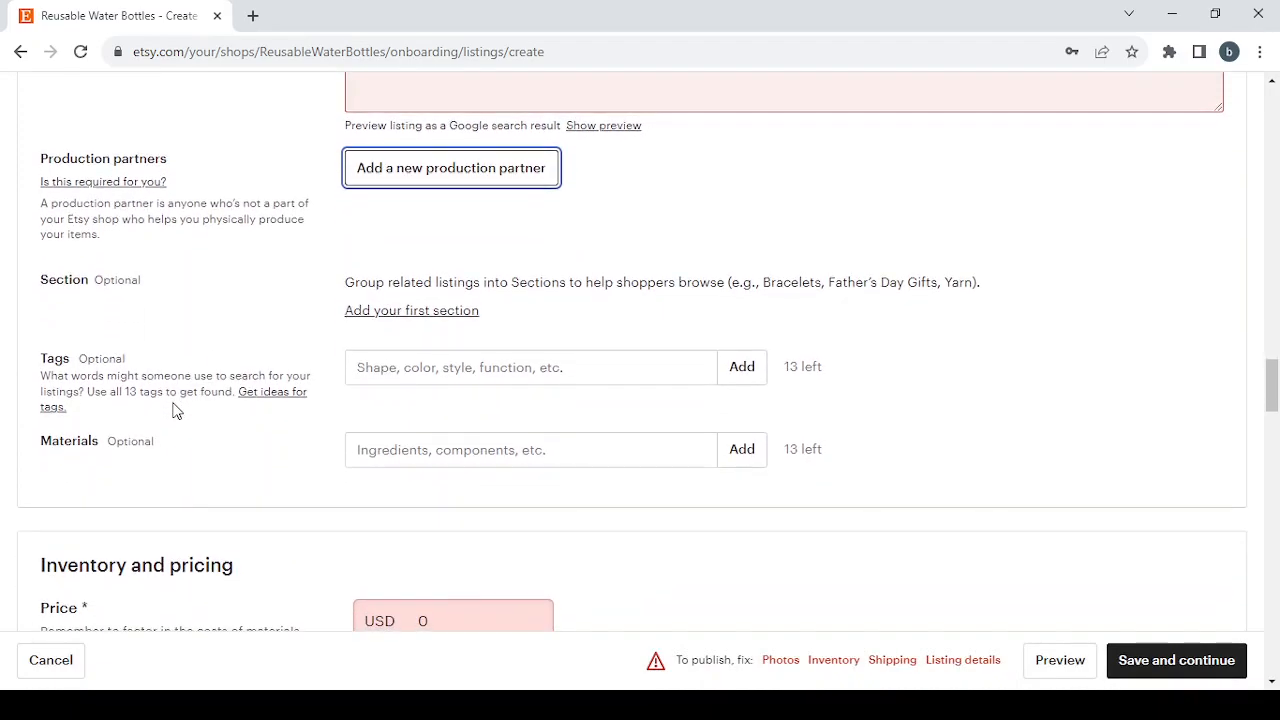
scroll(175, 410, "down", 1)
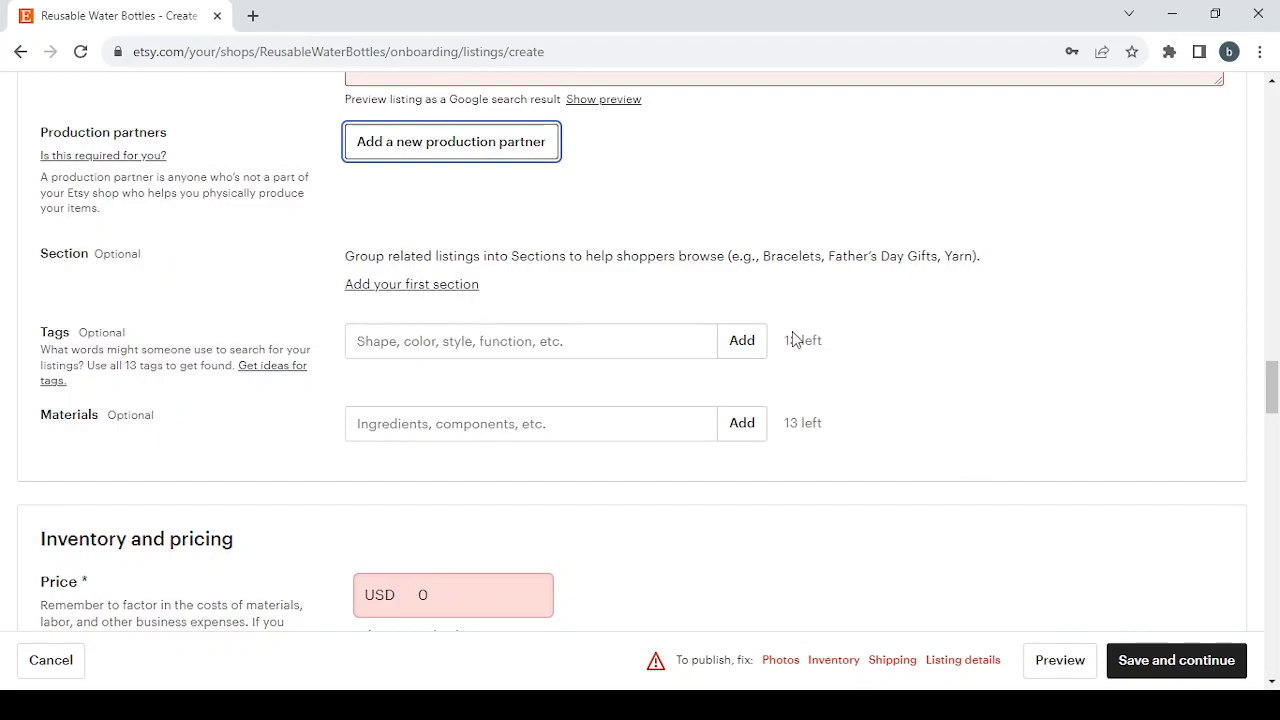
- Review the price, domestic and global pricing, quantity and SKU fields under Inventory and pricing
scroll(875, 394, "down", 4)
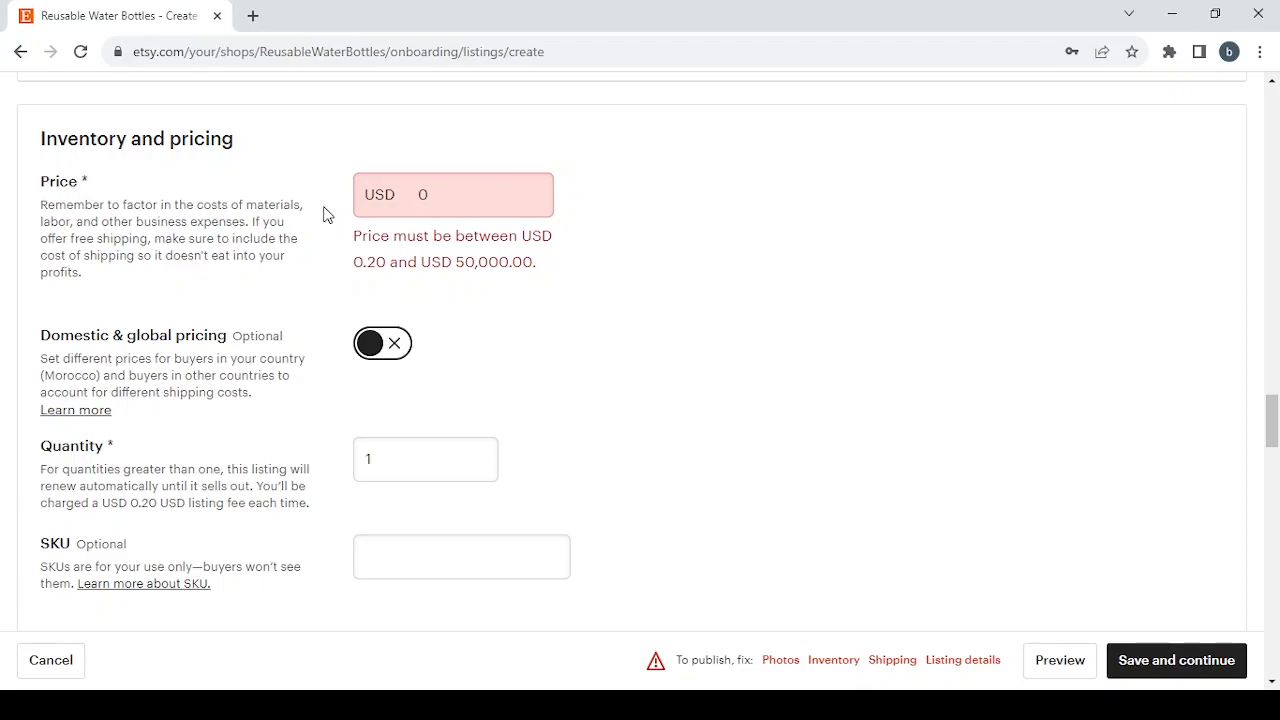
left_click(455, 207)
left_click(686, 371)
scroll(686, 372, "down", 1)
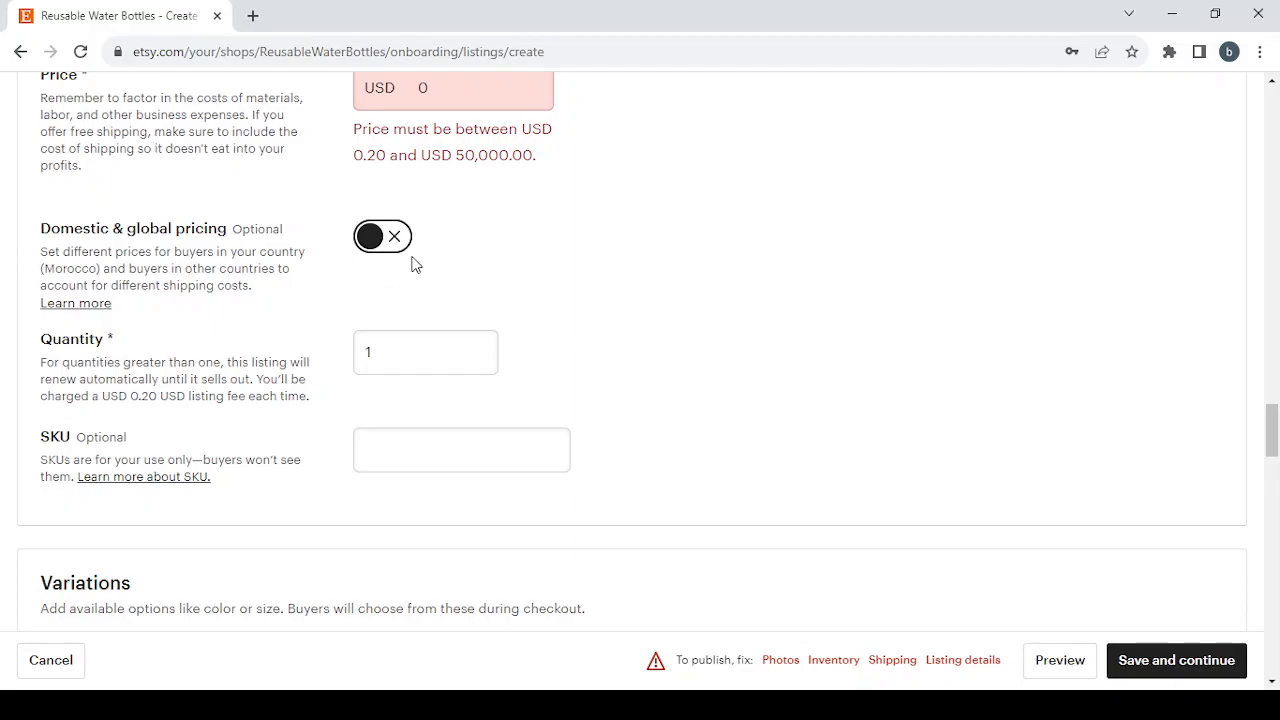
- Review the shipping options, including country of origin, postal code, processing time, delivery times and shipping charges
scroll(651, 391, "down", 2)
scroll(651, 391, "down", 6)
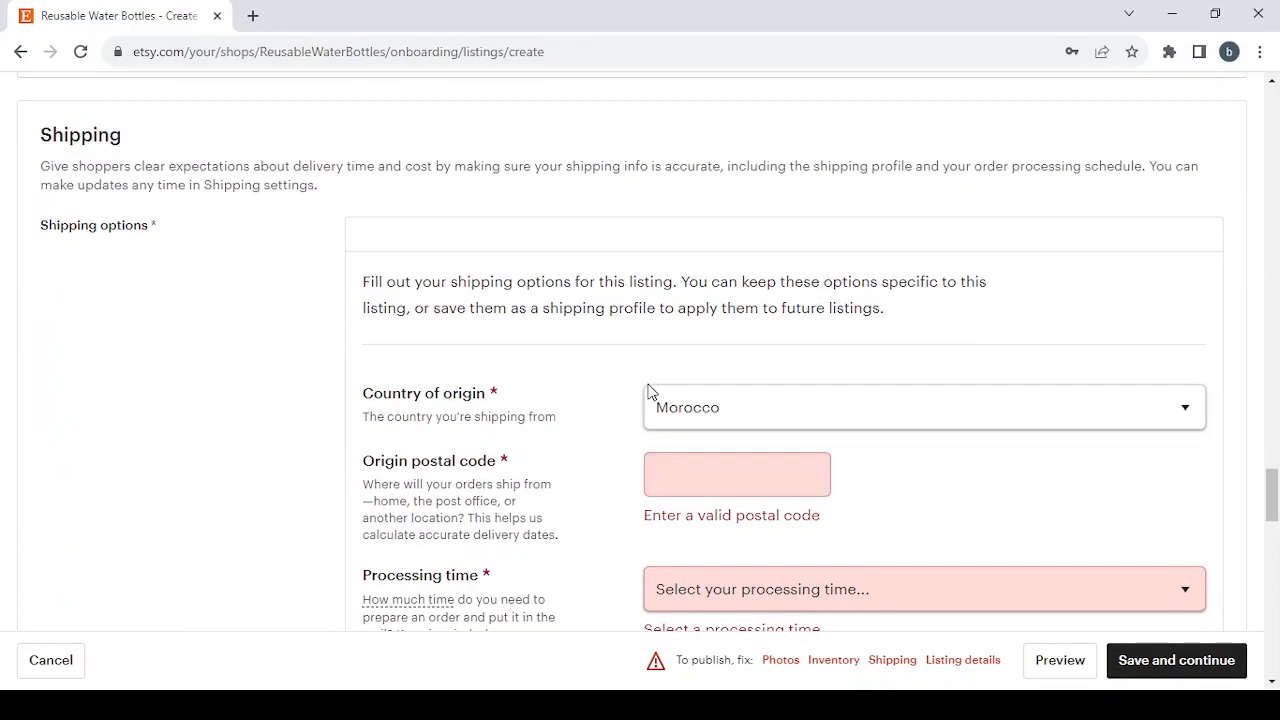
scroll(657, 445, "down", 3)
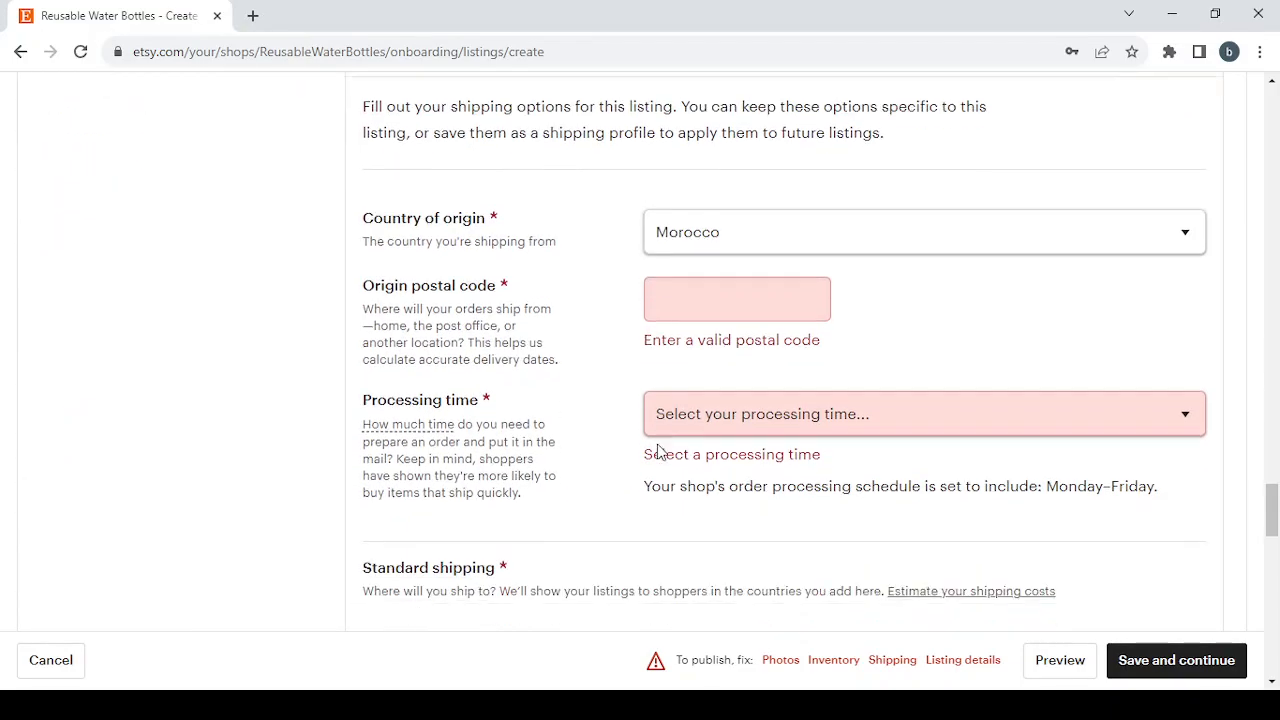
scroll(657, 450, "down", 8)
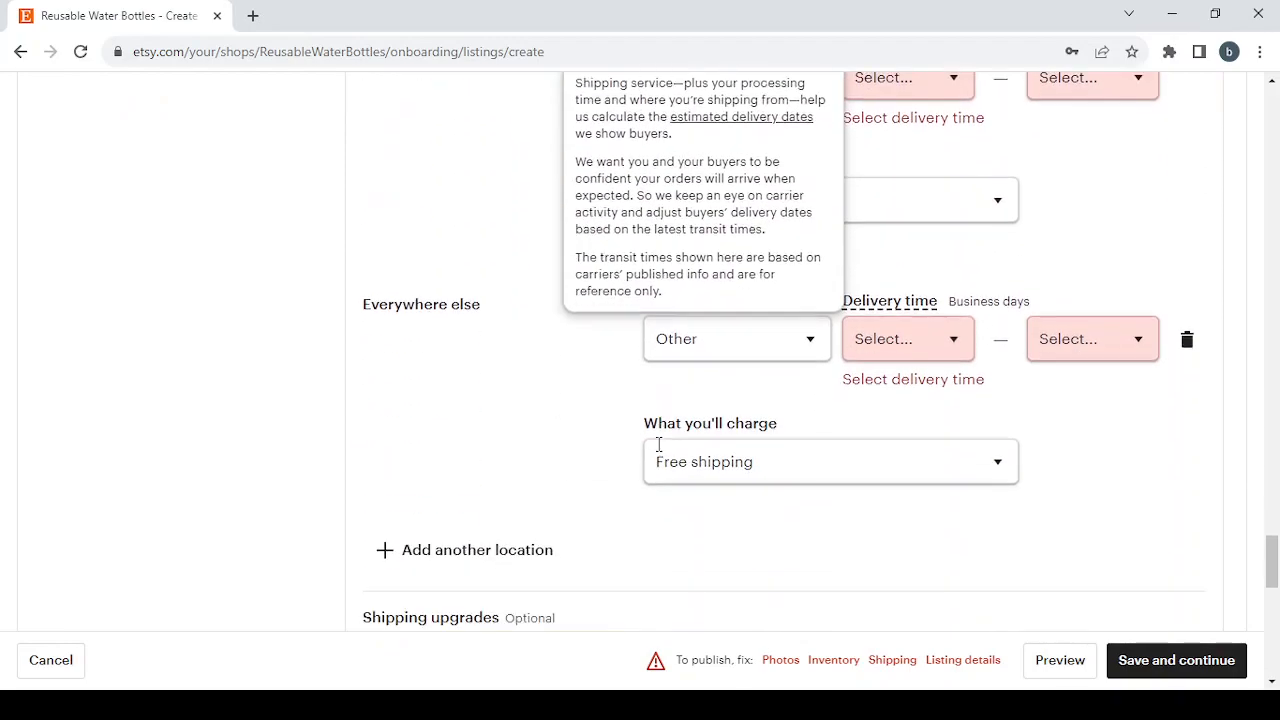
- Start creating a new returns and exchanges policy for the listing instead of applying the suggested one, and review its terms
scroll(657, 450, "down", 10)
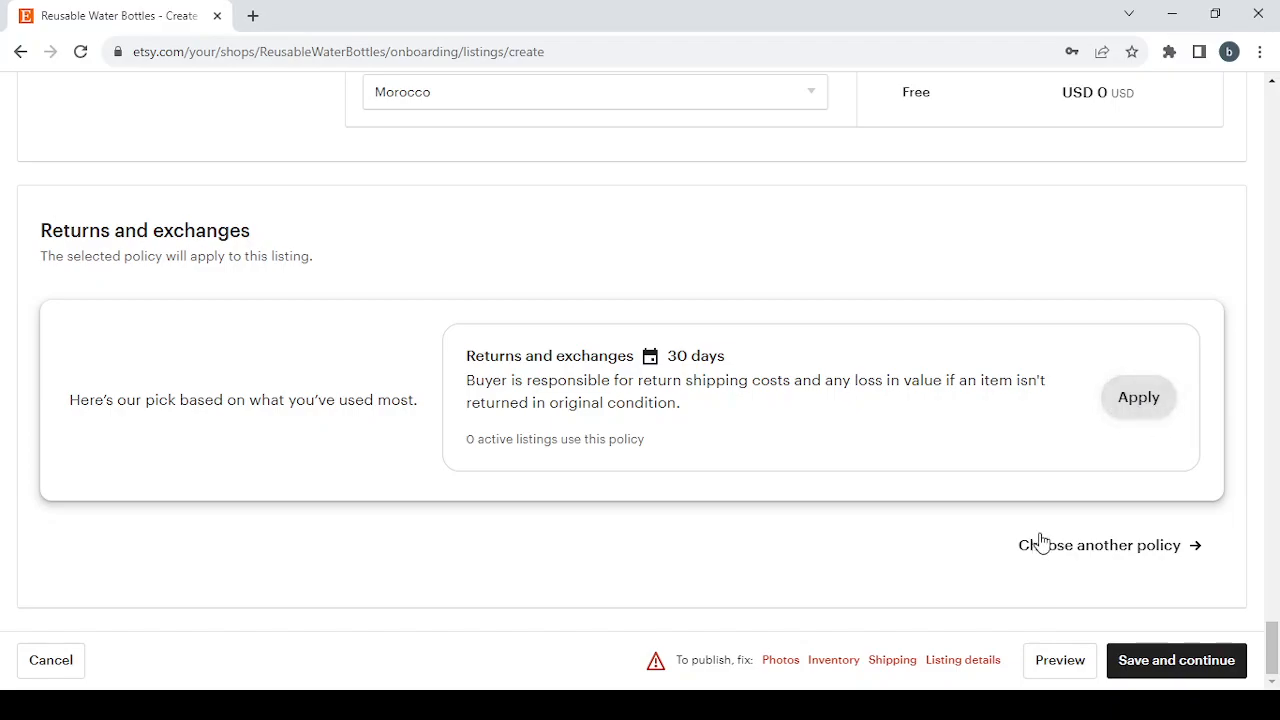
left_click(1157, 547)
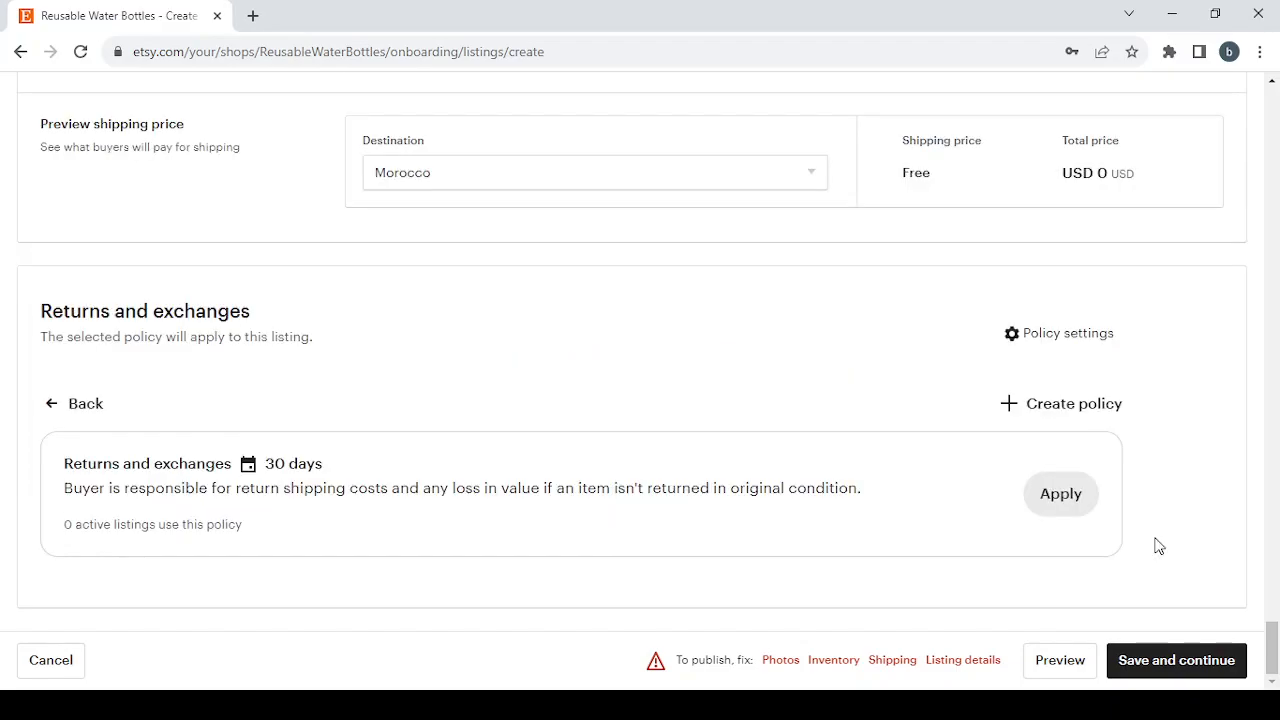
left_click(1083, 403)
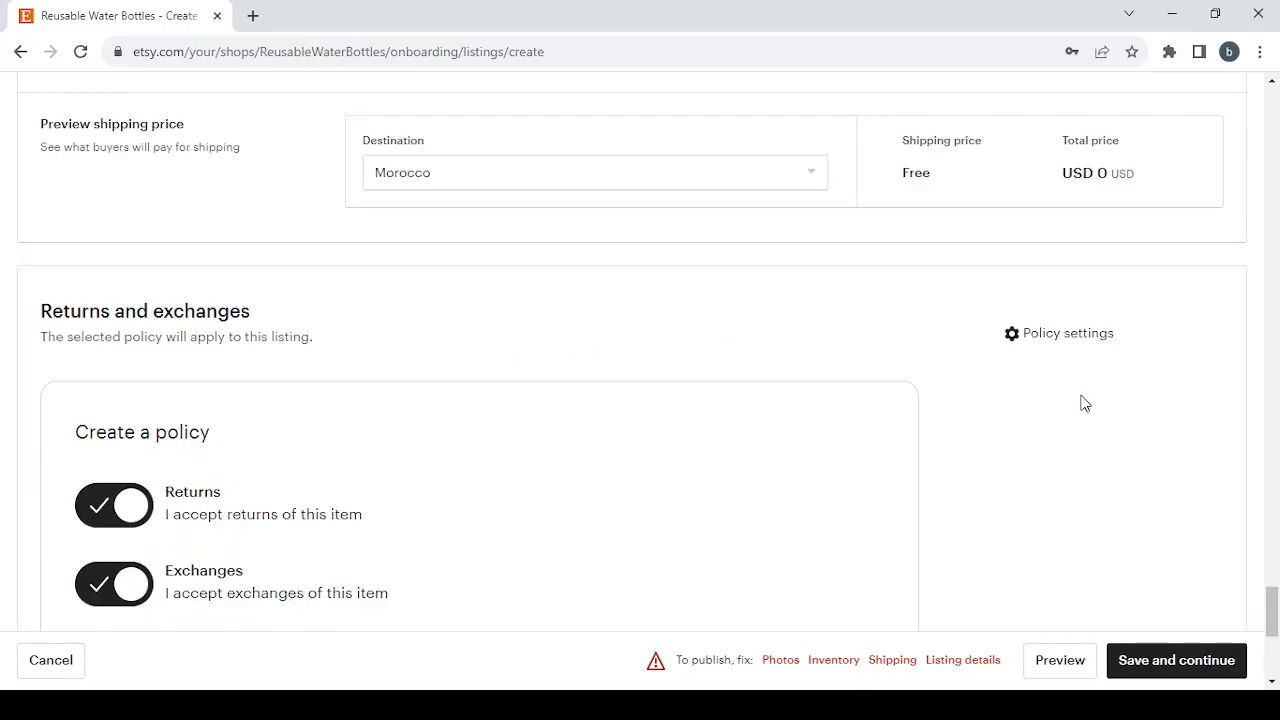
scroll(524, 420, "down", 3)
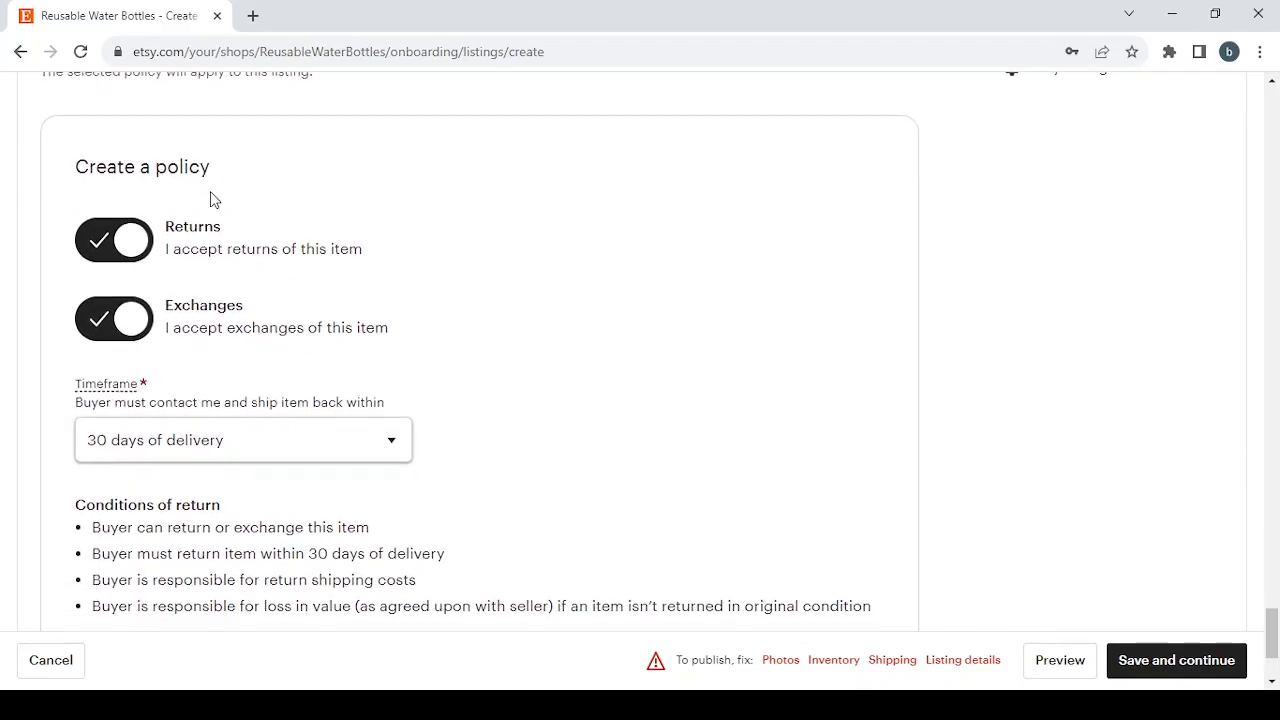